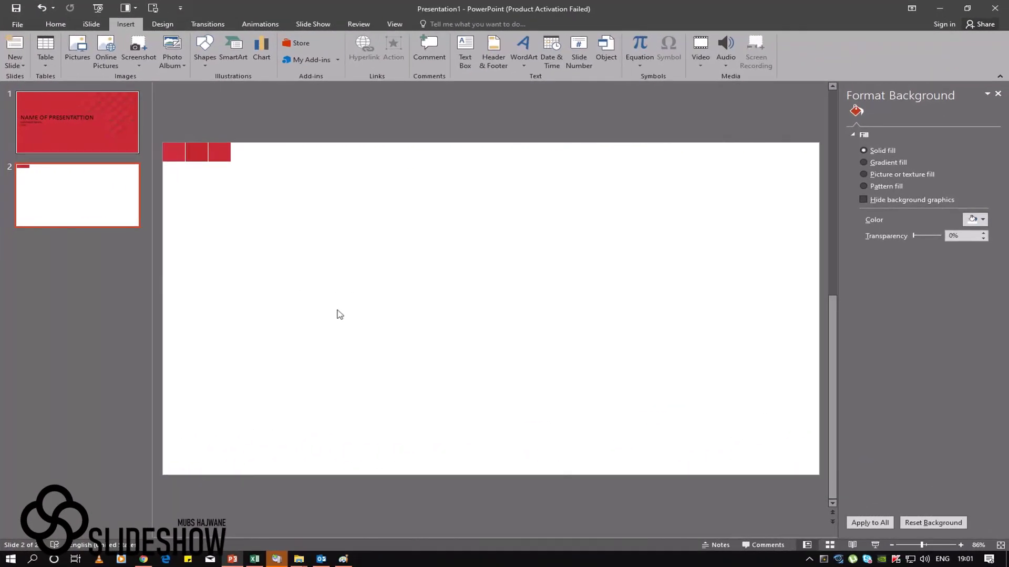
Step: Fill slide 2's background with the corner squares' red, sampled with the Format Background eyedropper
right_click(519, 243)
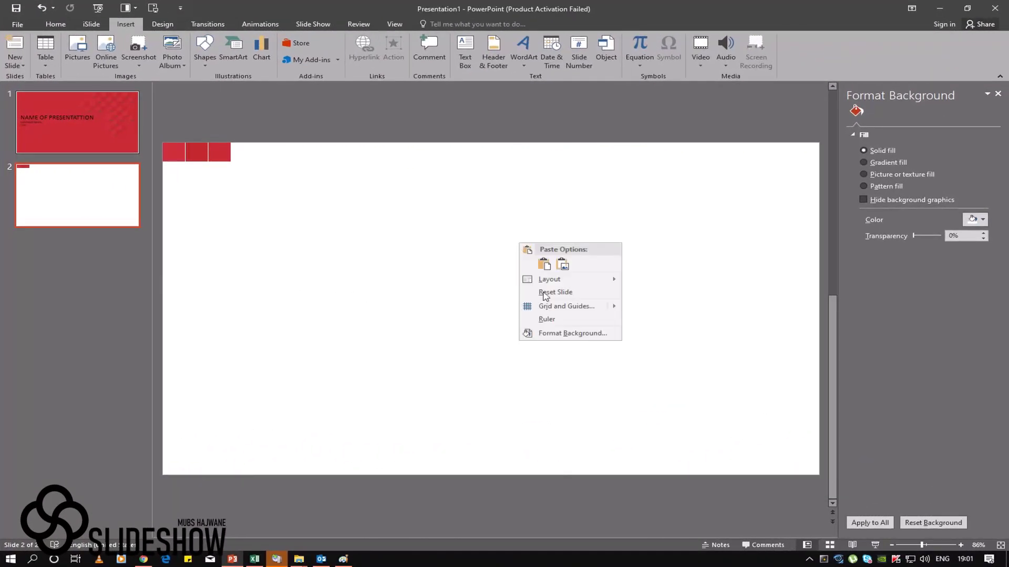
left_click(563, 334)
left_click(982, 221)
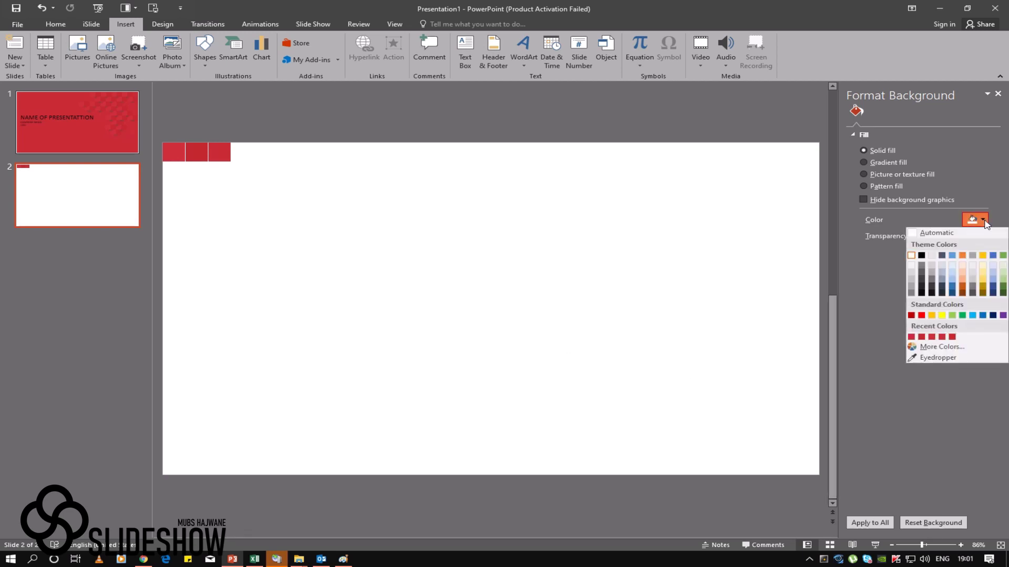
left_click(938, 358)
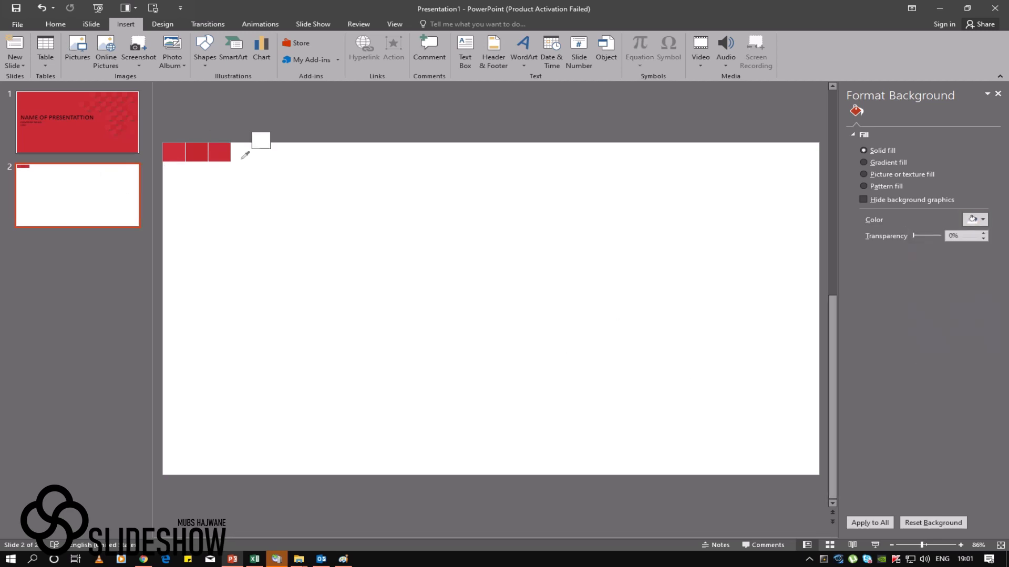
left_click(226, 152)
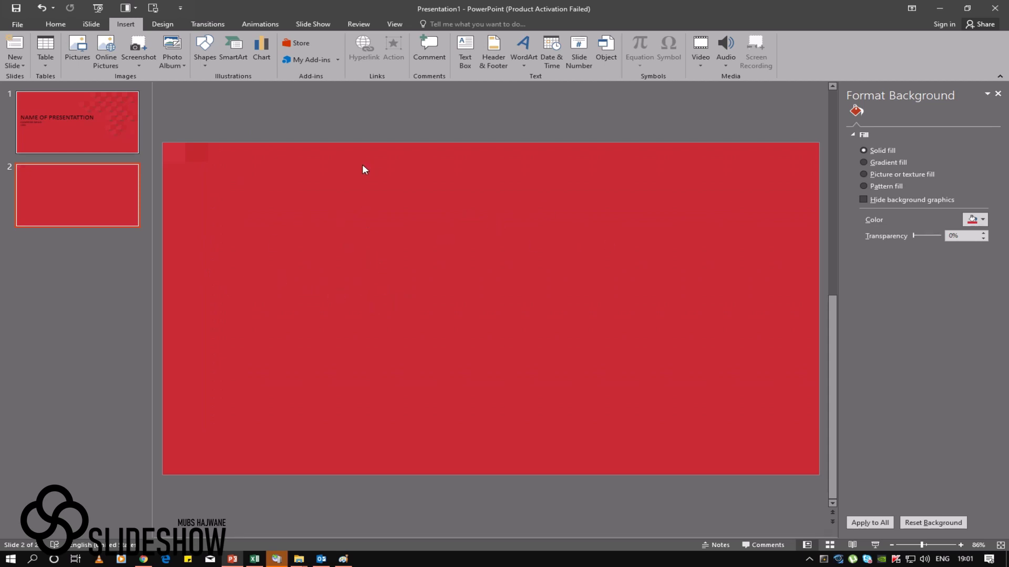
left_click(57, 25)
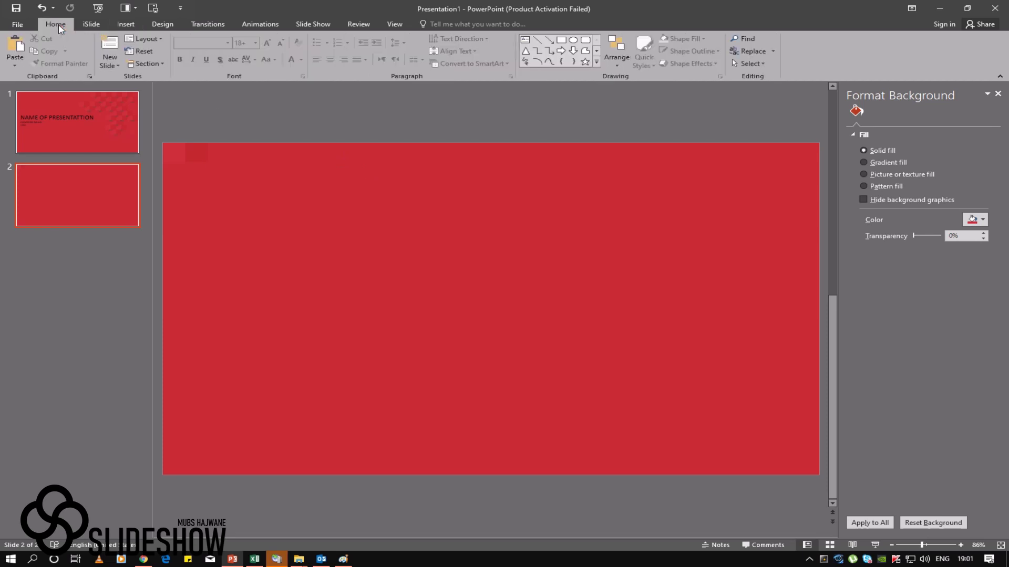
Step: Draw a rectangle and size it to a 1.5 cm by 1.5 cm square
left_click(561, 40)
left_click_drag(438, 210, 474, 239)
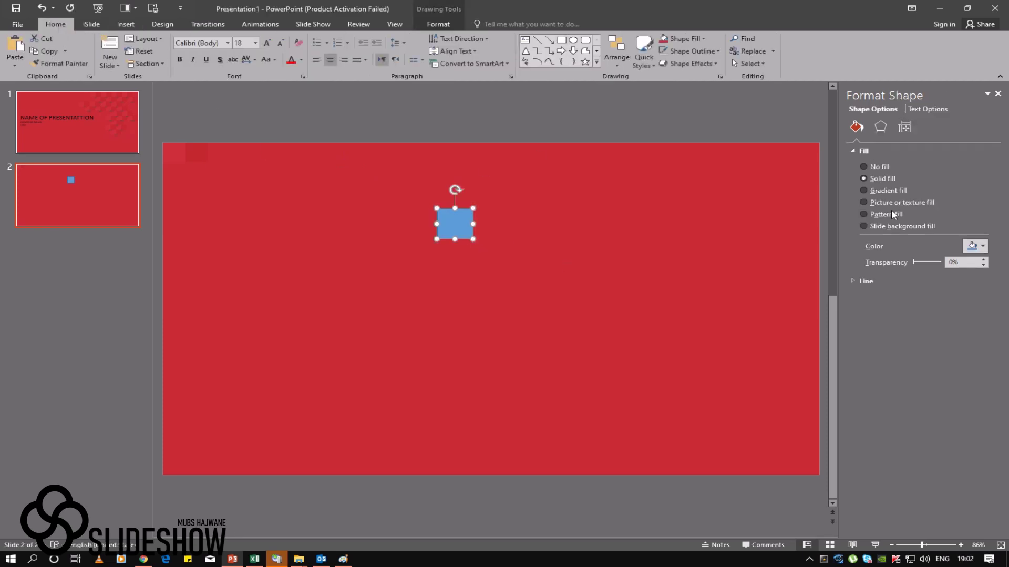
left_click(904, 128)
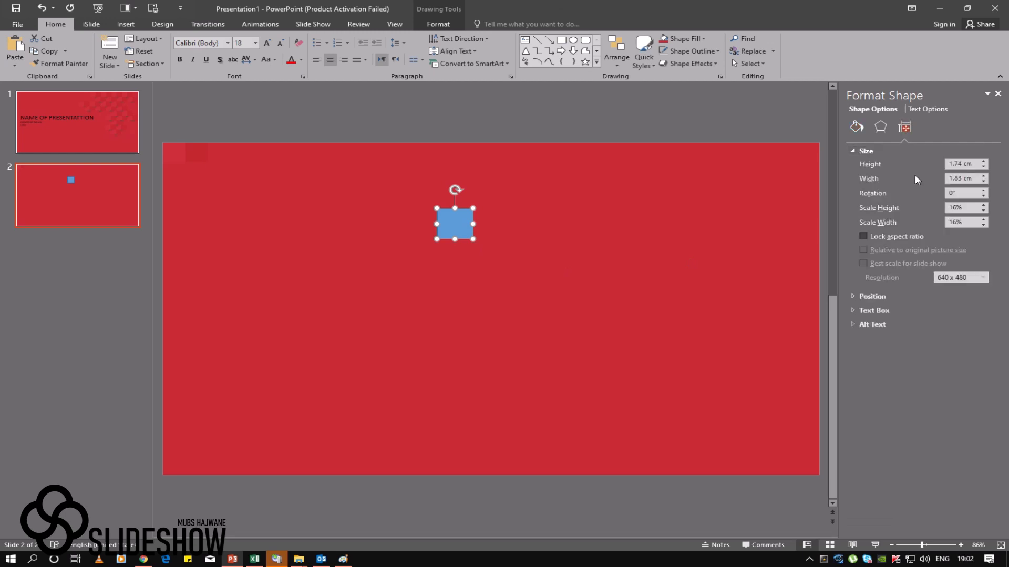
double_click(954, 164)
type("1.")
left_click(961, 179)
key("BackSpace")
key("BackSpace")
Step: Fill the square with the corner red using the eyedropper
left_click(618, 293)
left_click(452, 221)
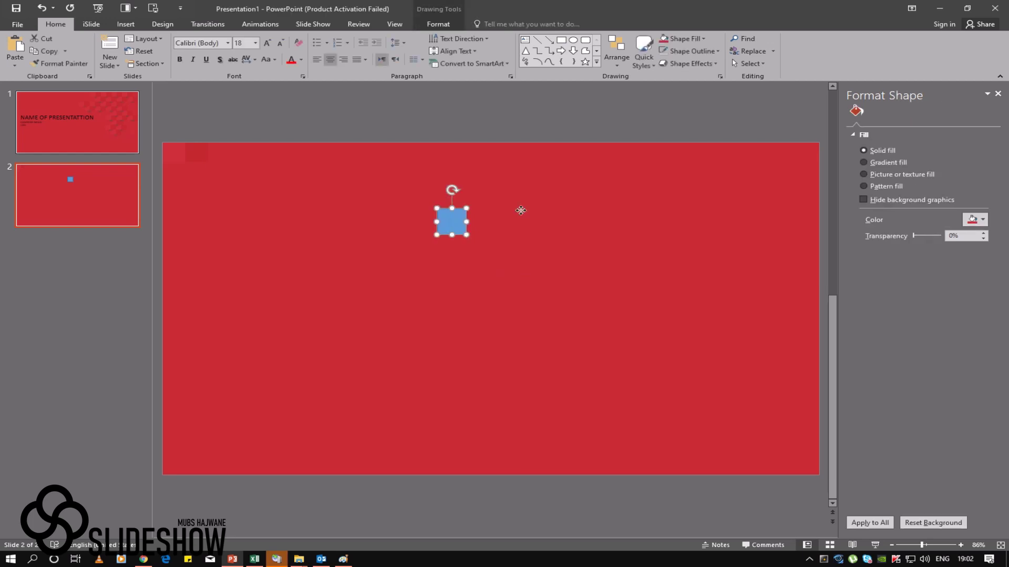
left_click(683, 42)
left_click(688, 180)
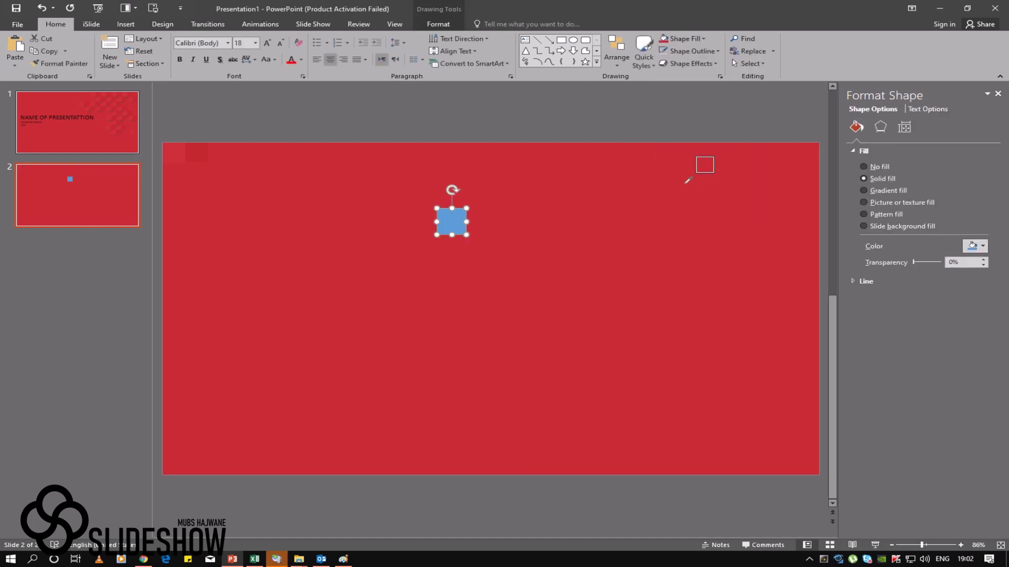
left_click(177, 150)
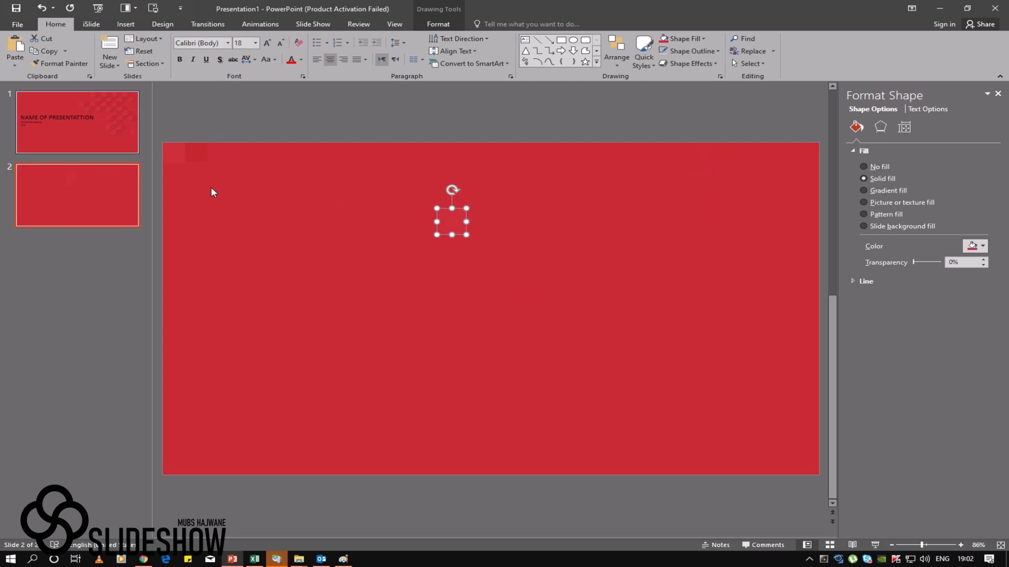
Step: Duplicate the square, fill the copy with a darker sampled red, and place it beside the first
left_click(288, 260)
left_click(451, 223)
left_click(599, 284)
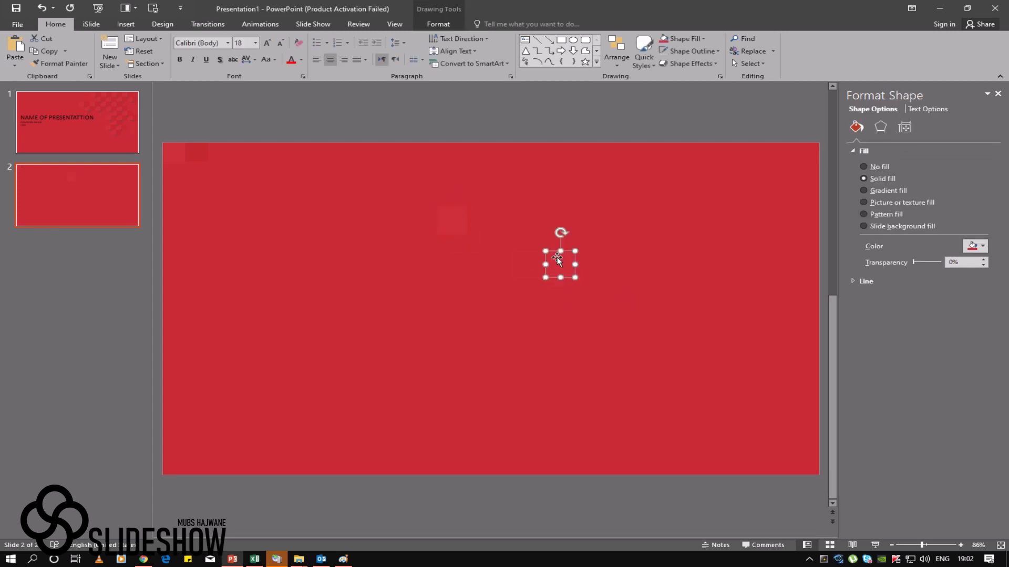
left_click(681, 38)
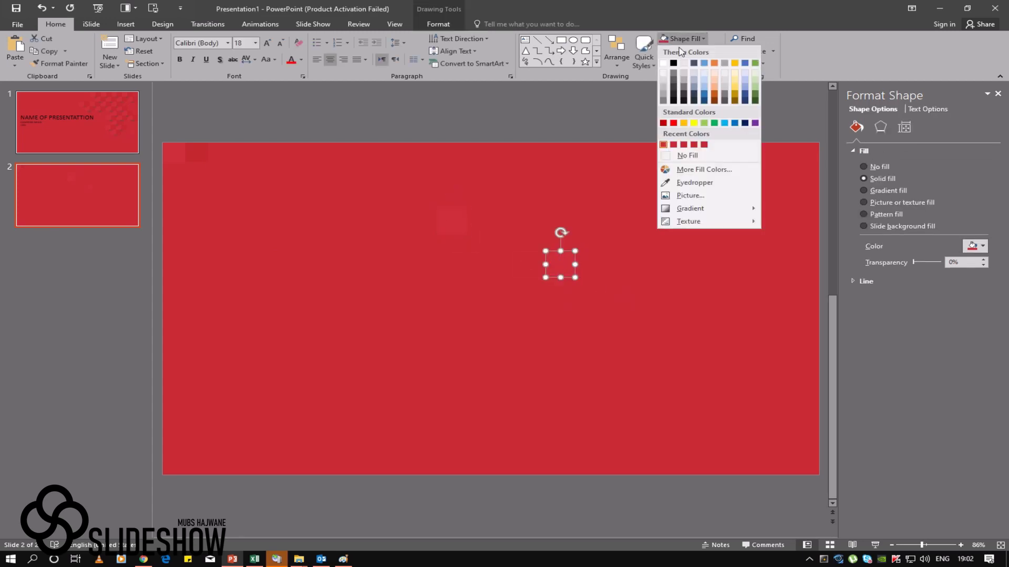
left_click(680, 183)
left_click(200, 148)
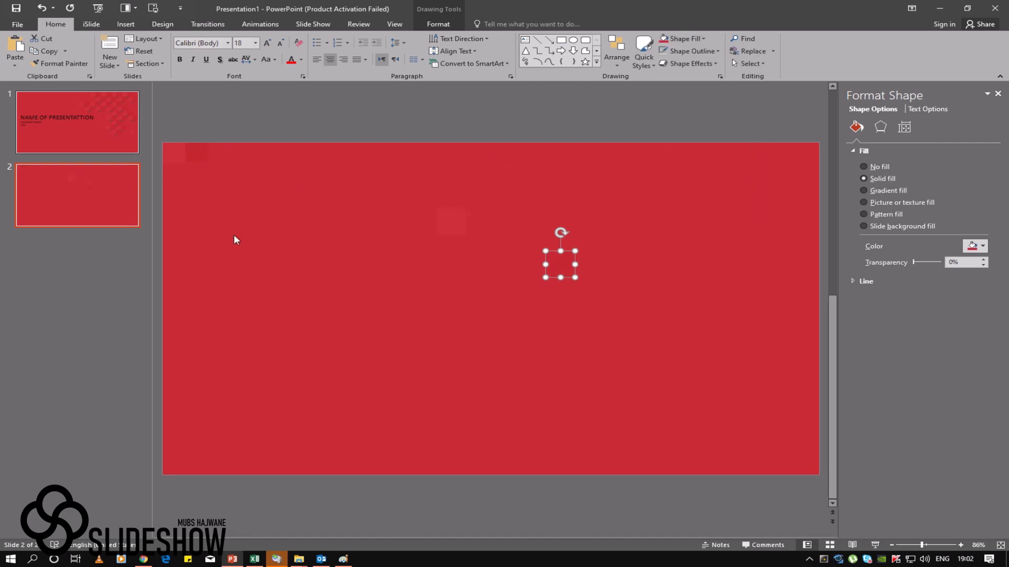
left_click_drag(568, 266, 486, 221)
Step: Select both squares and group them into one object
left_click(370, 291)
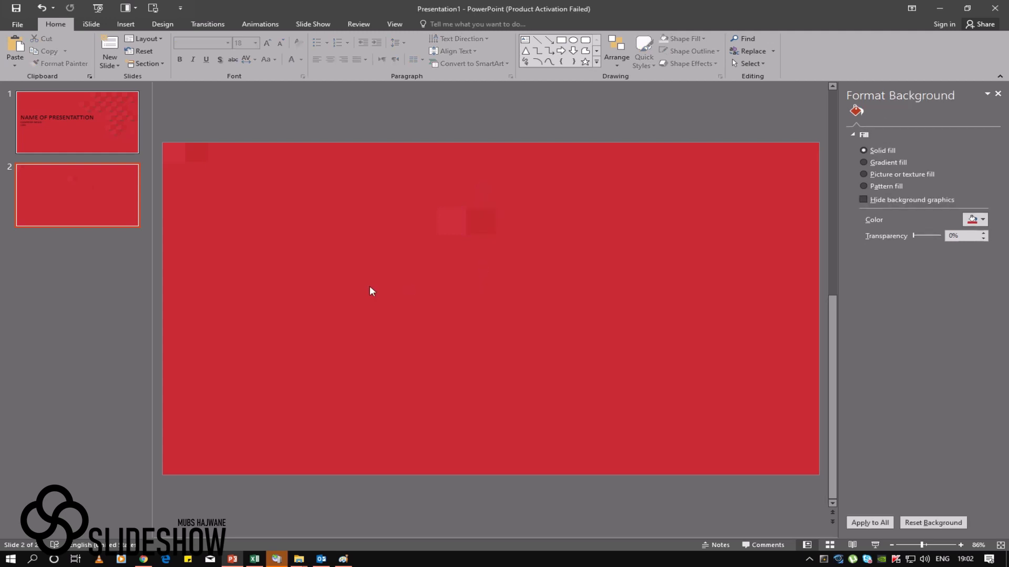
left_click(482, 222)
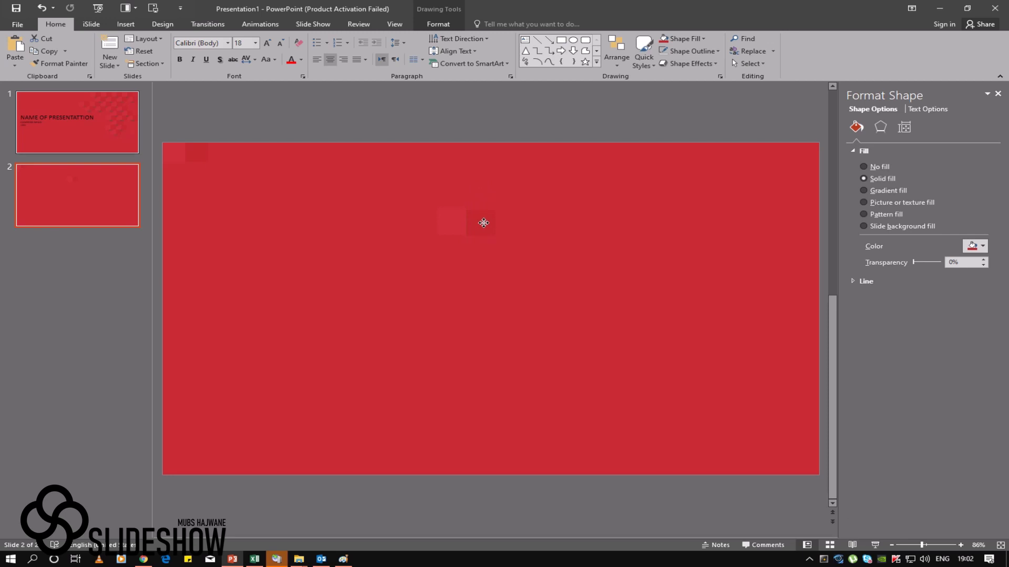
left_click(383, 284)
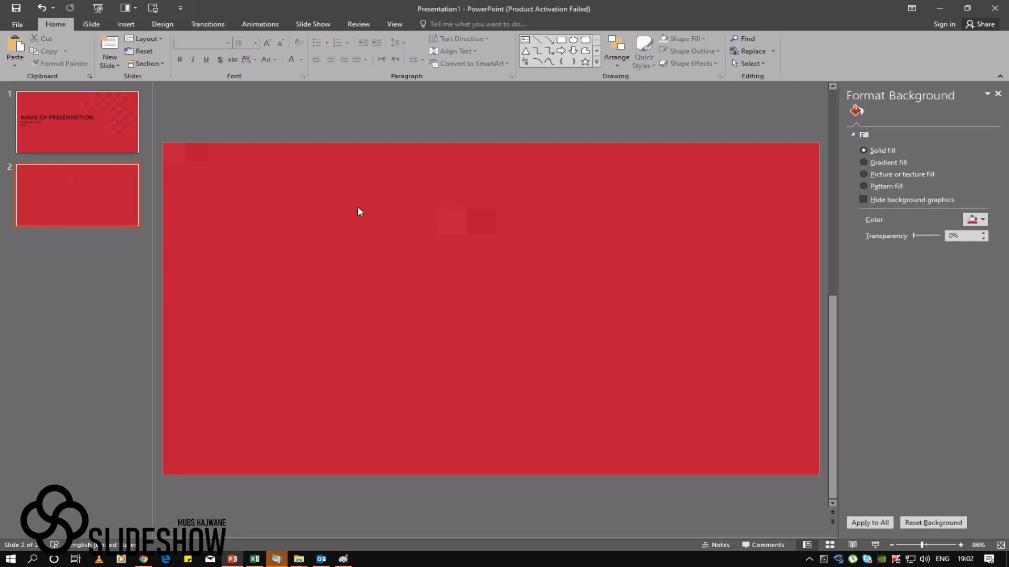
left_click_drag(374, 145, 639, 324)
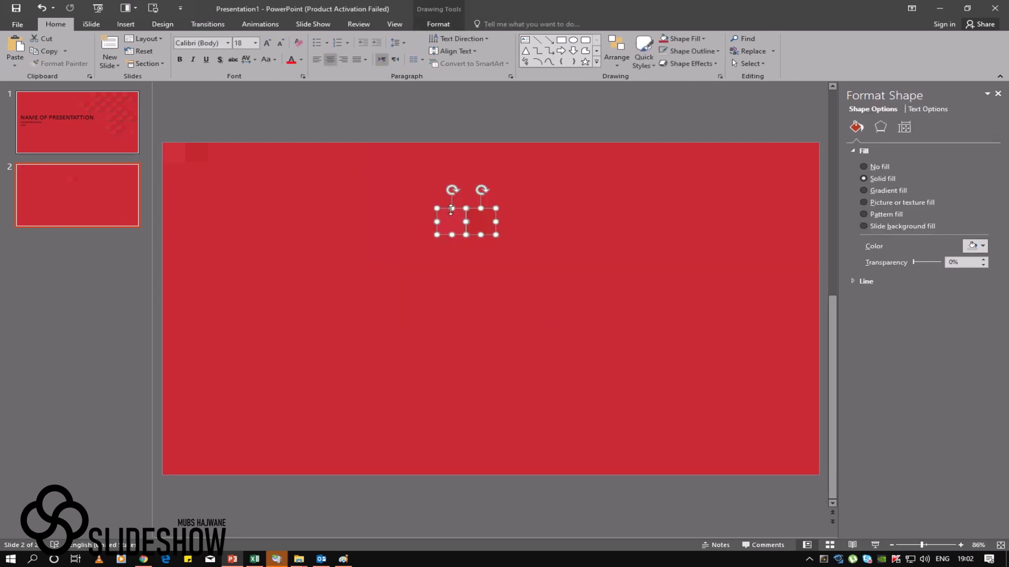
right_click(481, 221)
mouse_move(520, 280)
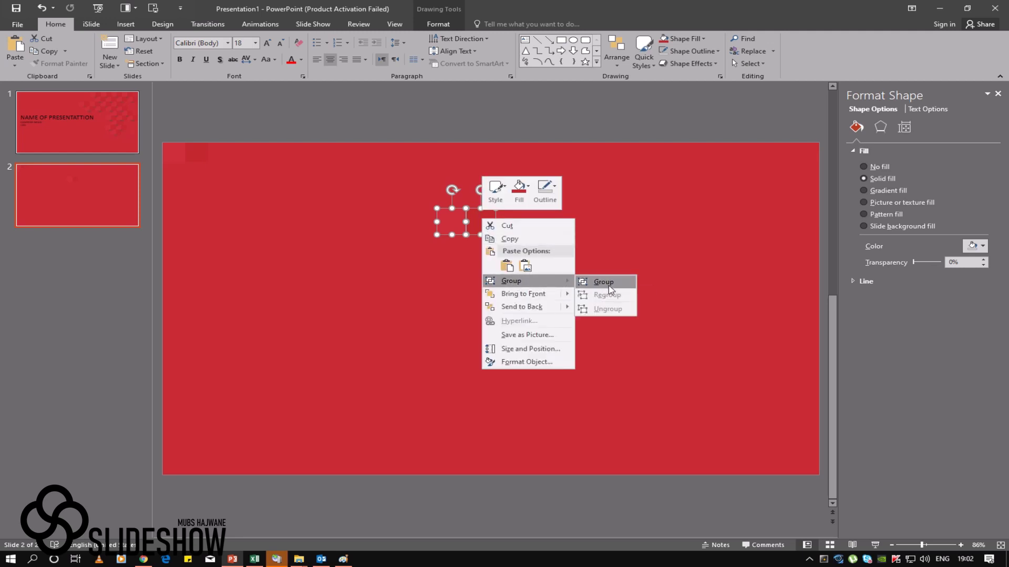
left_click(605, 284)
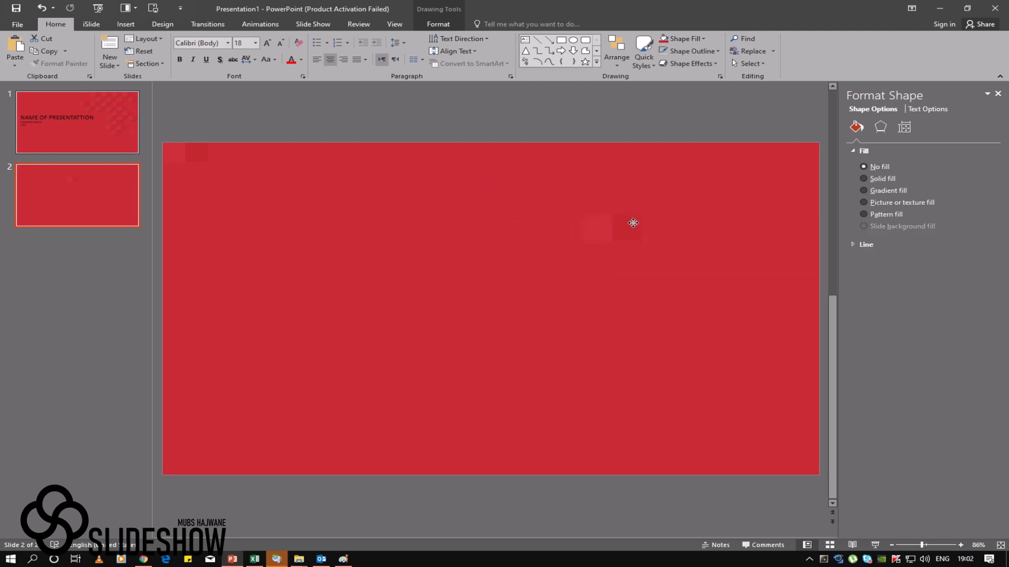
Step: Move the square pair up and right, and draw a small isosceles triangle
left_click_drag(482, 226, 641, 213)
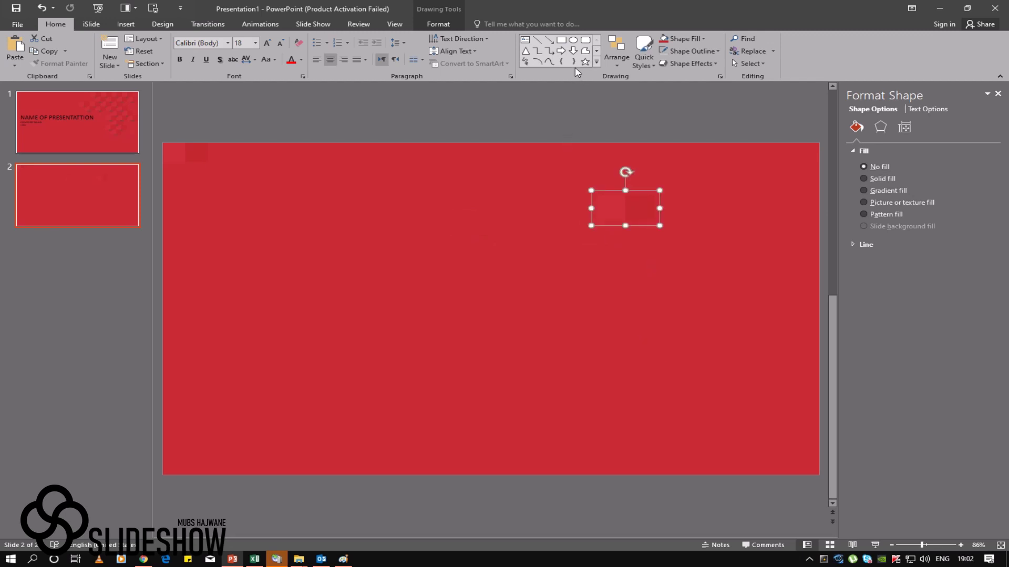
left_click(526, 50)
left_click_drag(602, 271, 634, 300)
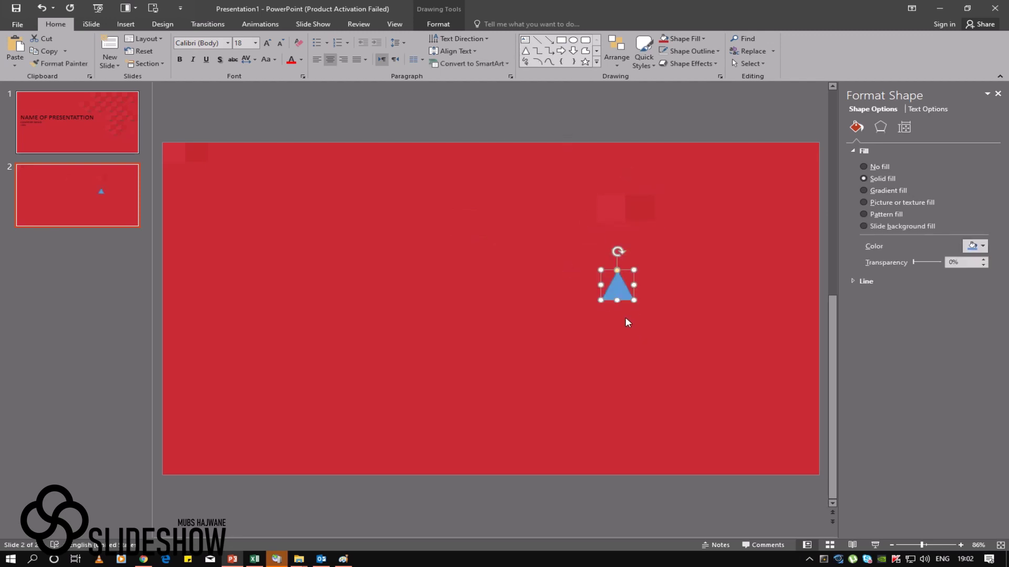
Step: Give the triangle a gradient fill with black first and middle stops and a slide-red last stop
left_click(883, 192)
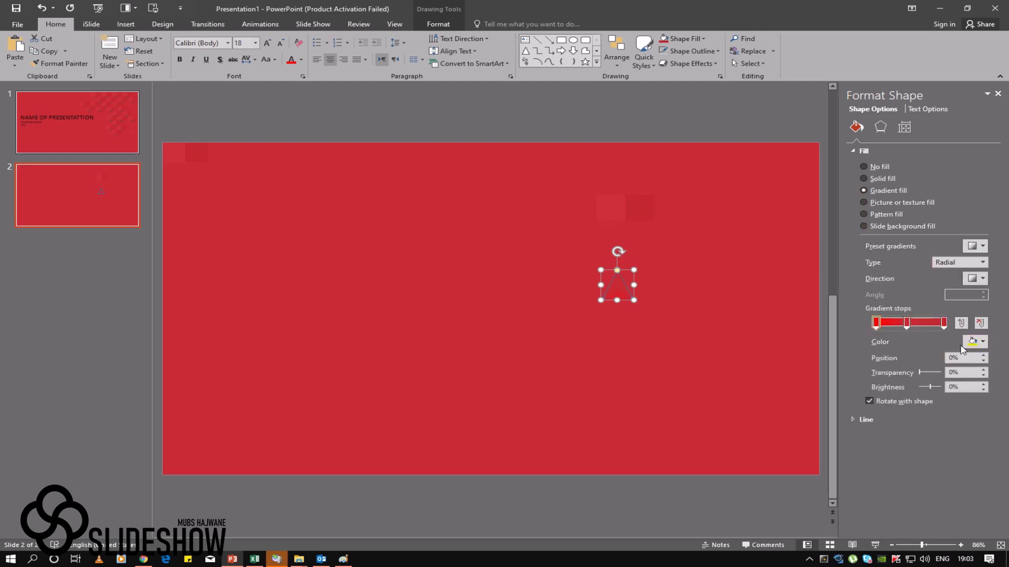
left_click(982, 343)
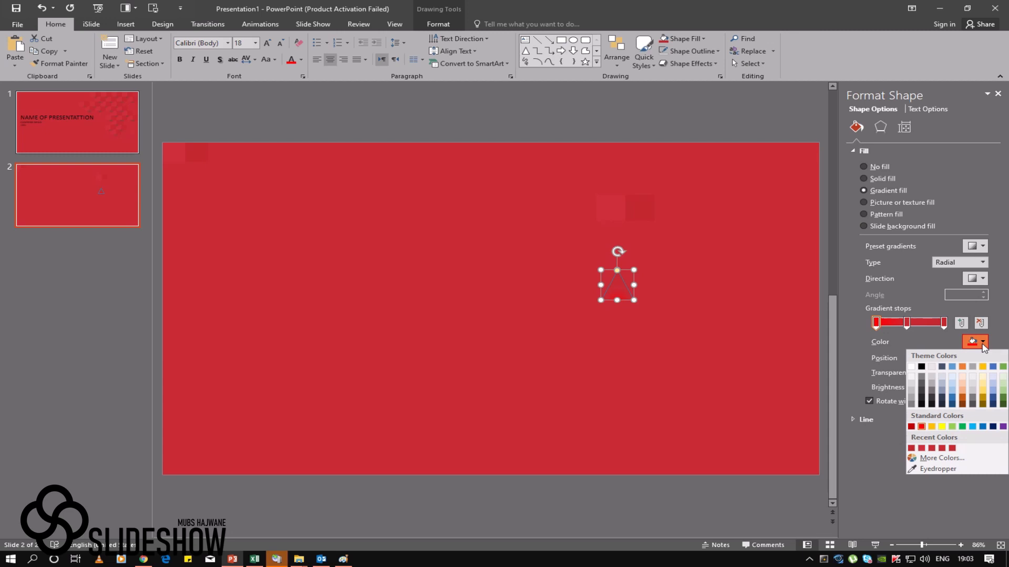
left_click(921, 367)
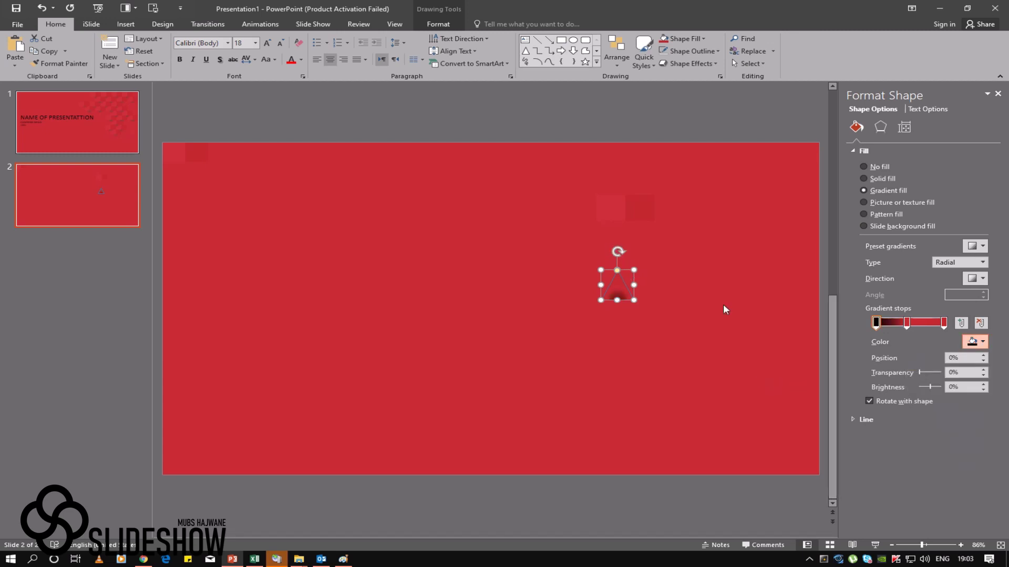
left_click(906, 323)
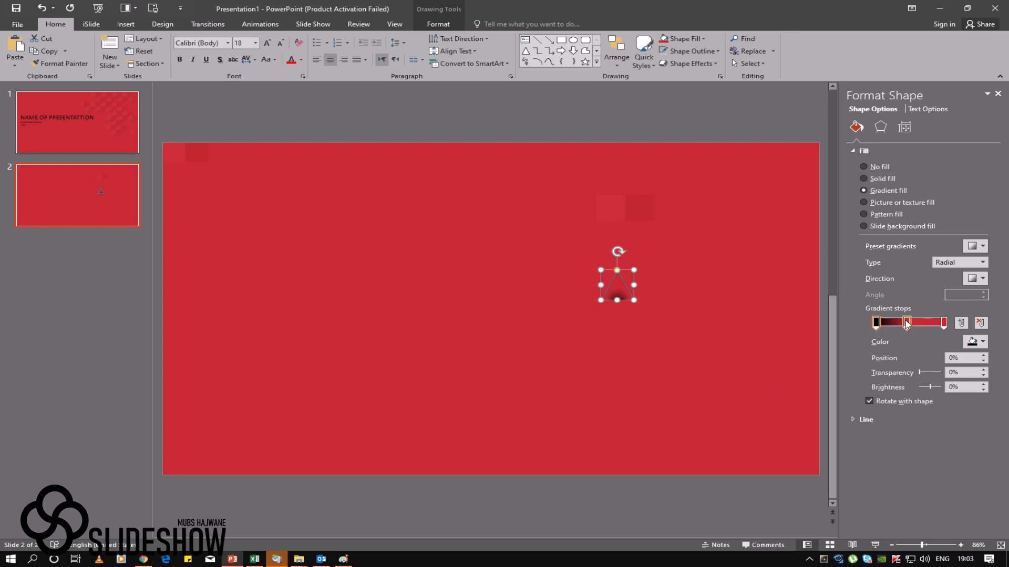
left_click(982, 345)
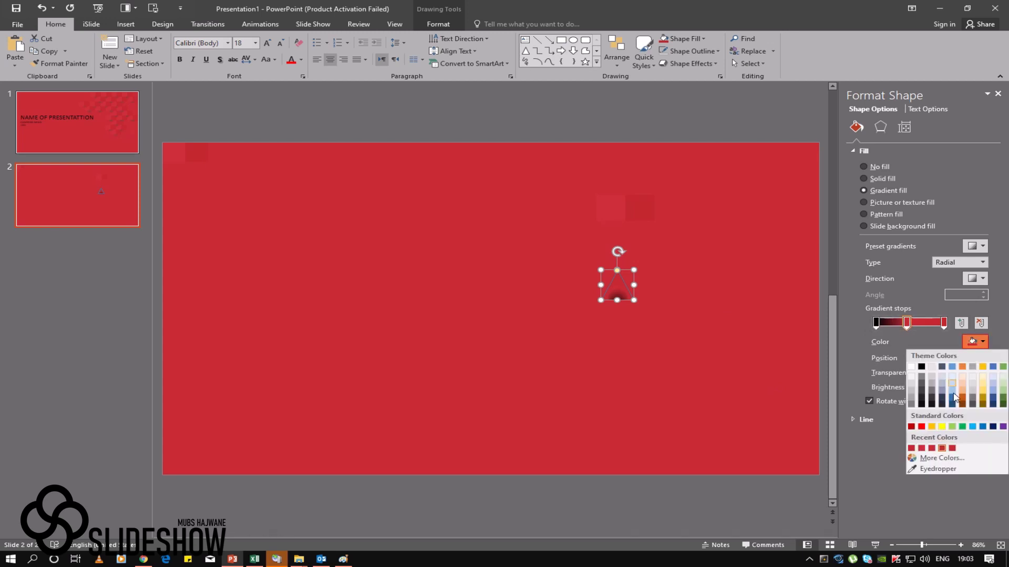
left_click(921, 367)
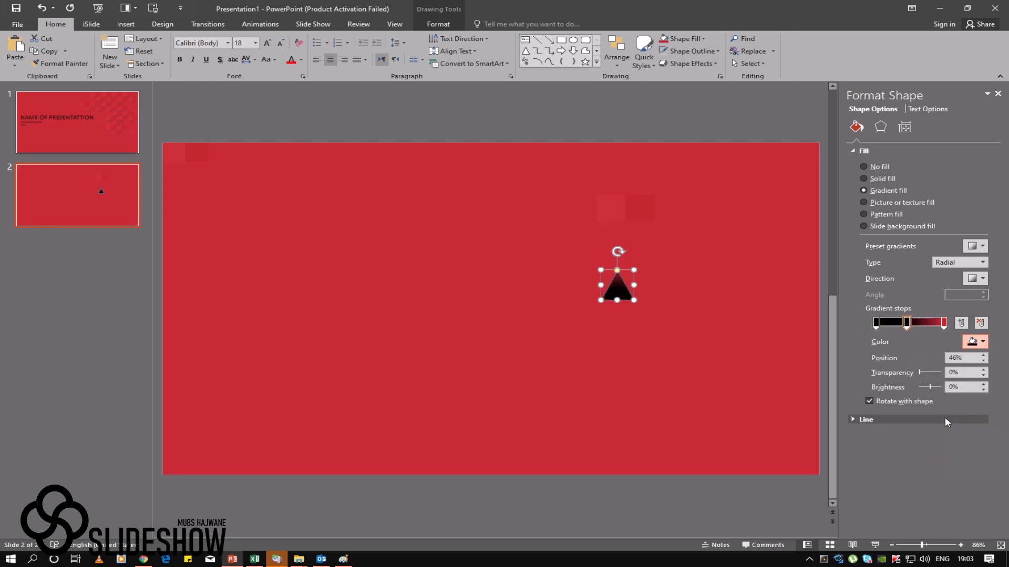
left_click(944, 322)
left_click(981, 342)
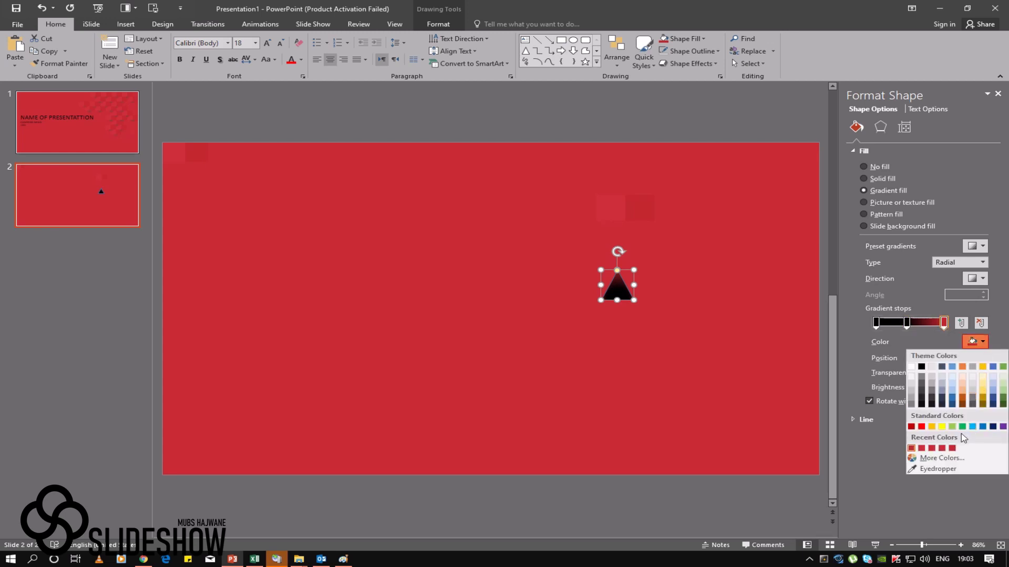
left_click(938, 469)
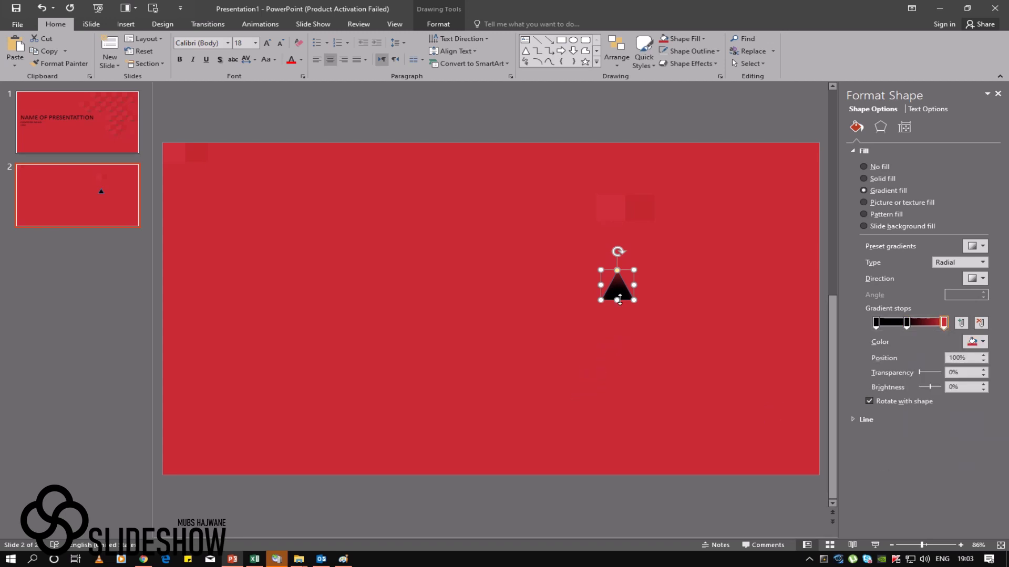
Step: Remove the triangle's outline
left_click(691, 51)
left_click(674, 169)
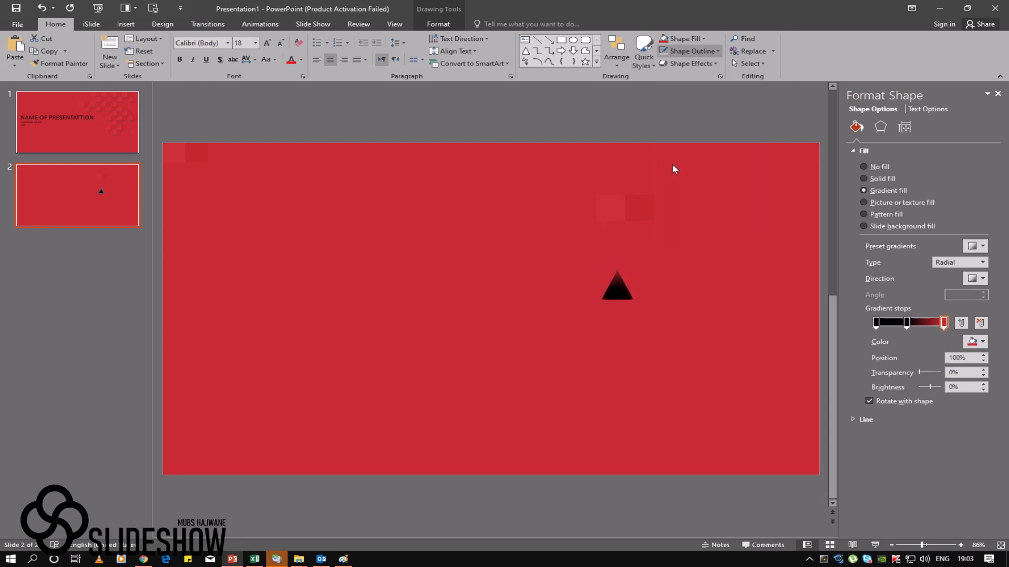
left_click(617, 286)
Step: Flip the triangle to point down, move it up-right, and make the red stop 64% transparent near 87%
mouse_move(618, 253)
left_mouse_down()
mouse_move(635, 352)
mouse_move(617, 353)
left_mouse_up()
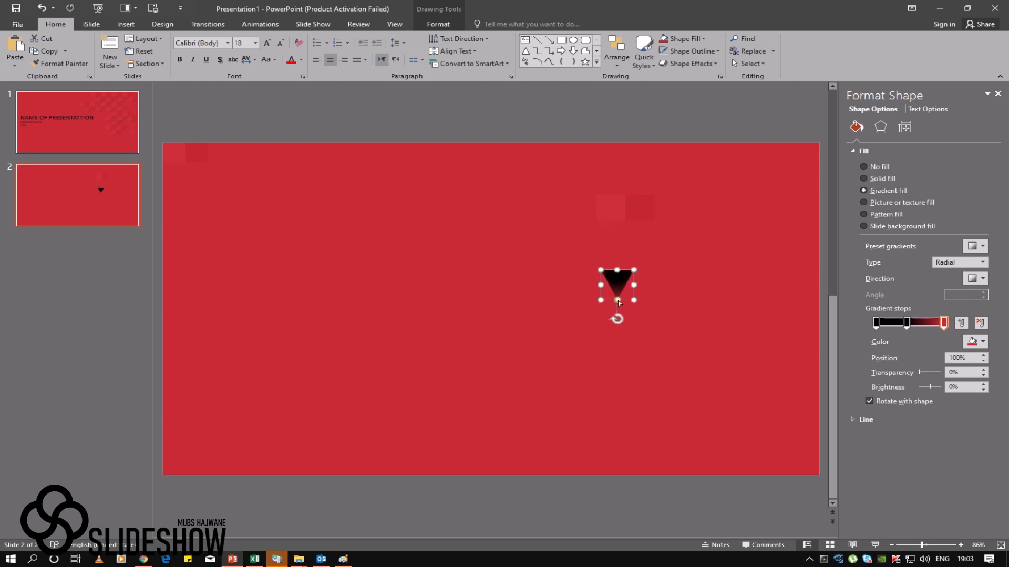
mouse_move(616, 284)
left_mouse_down()
mouse_move(627, 224)
mouse_move(654, 222)
mouse_move(627, 219)
left_mouse_up()
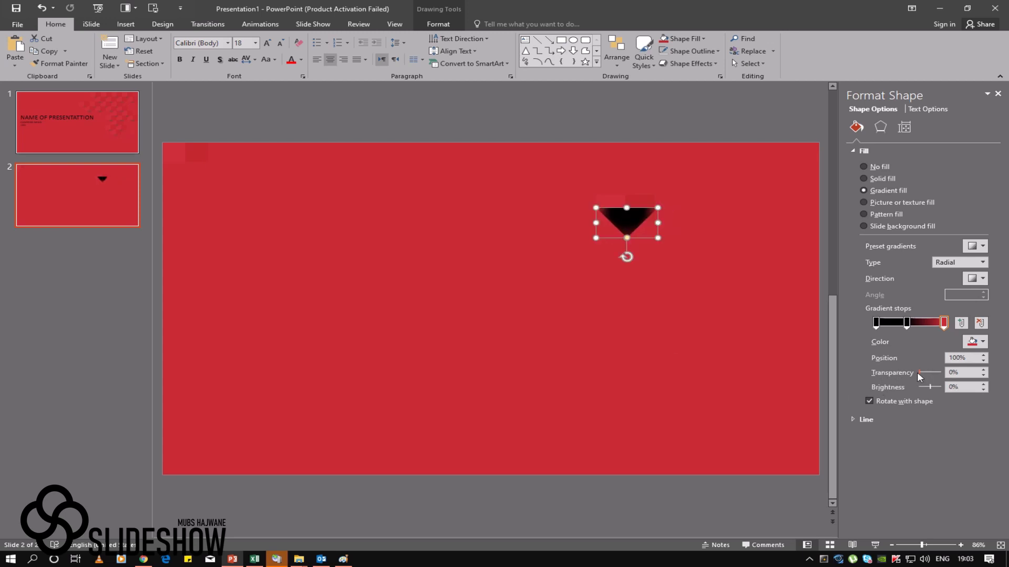
left_click_drag(919, 377, 937, 375)
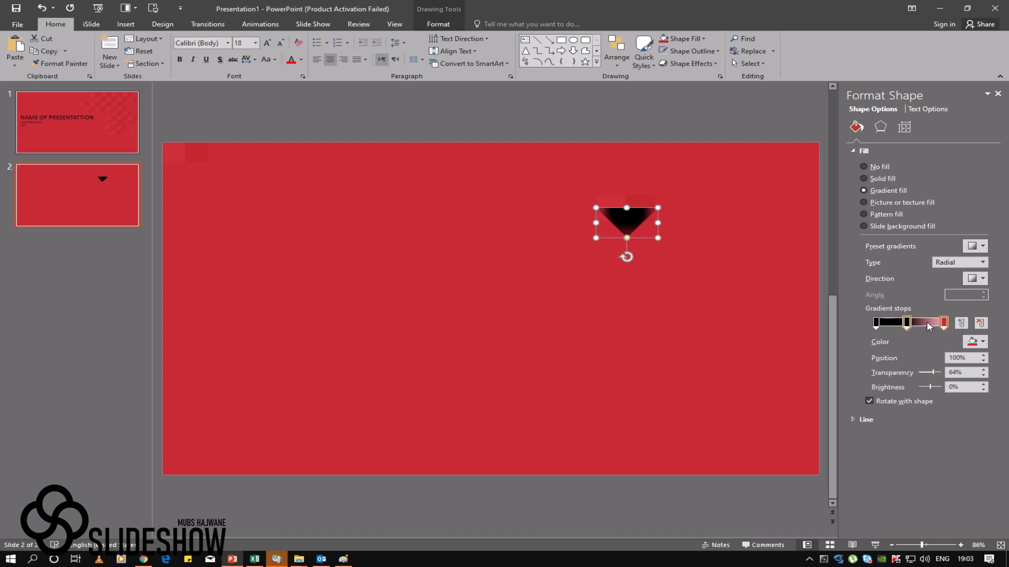
mouse_move(944, 322)
left_mouse_down()
mouse_move(922, 323)
mouse_move(952, 328)
mouse_move(911, 323)
mouse_move(937, 326)
left_mouse_up()
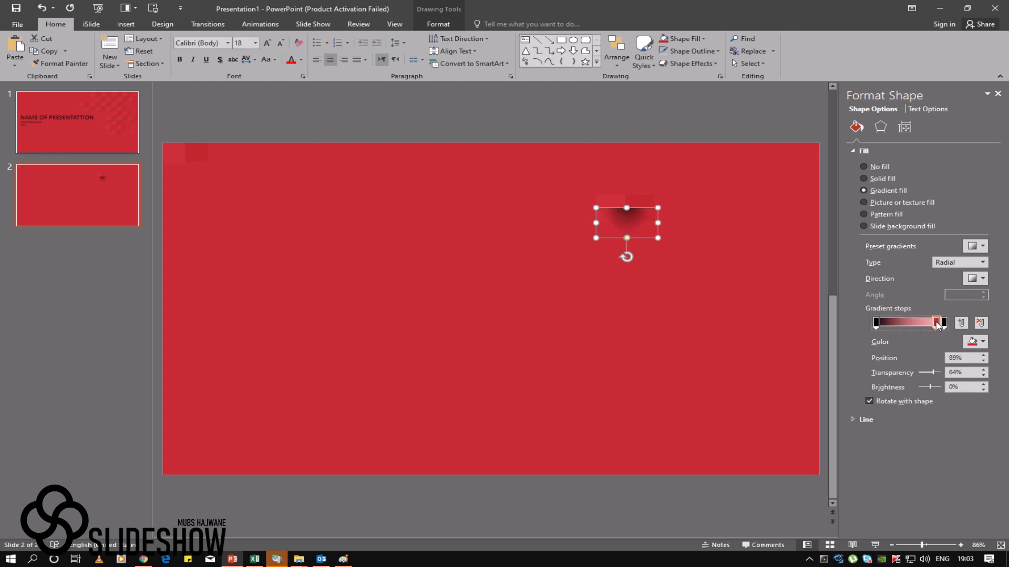
left_click_drag(938, 326, 876, 325)
Step: Apply 5 point soft edges to the triangle and send it to the back
left_click(690, 63)
mouse_move(701, 178)
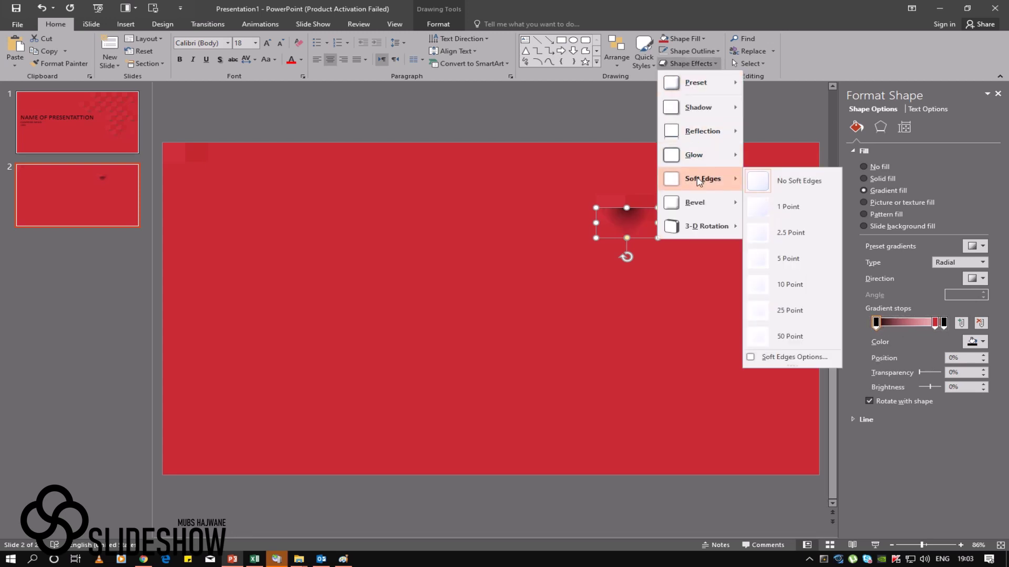
left_click(765, 254)
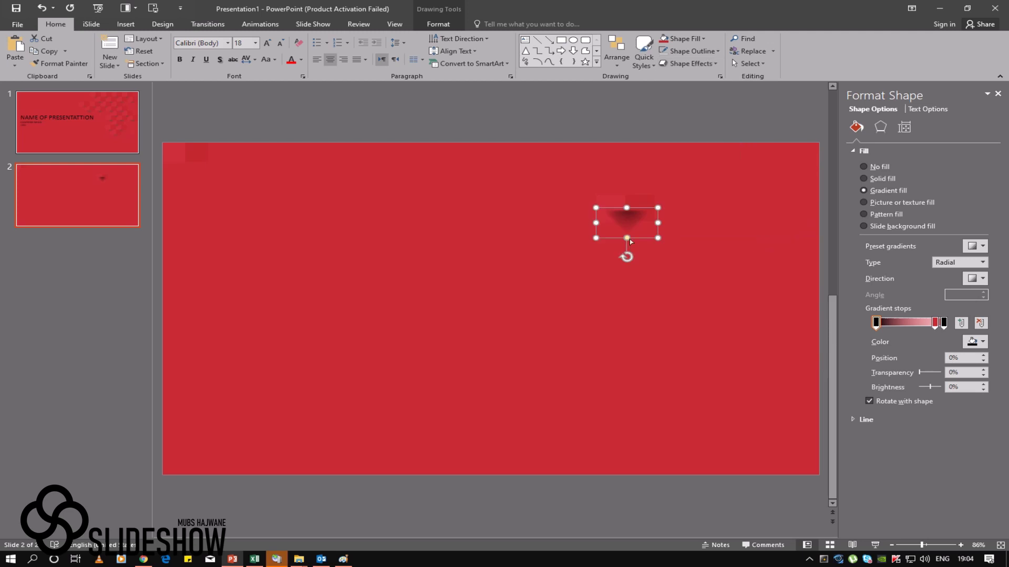
right_click(626, 220)
mouse_move(666, 334)
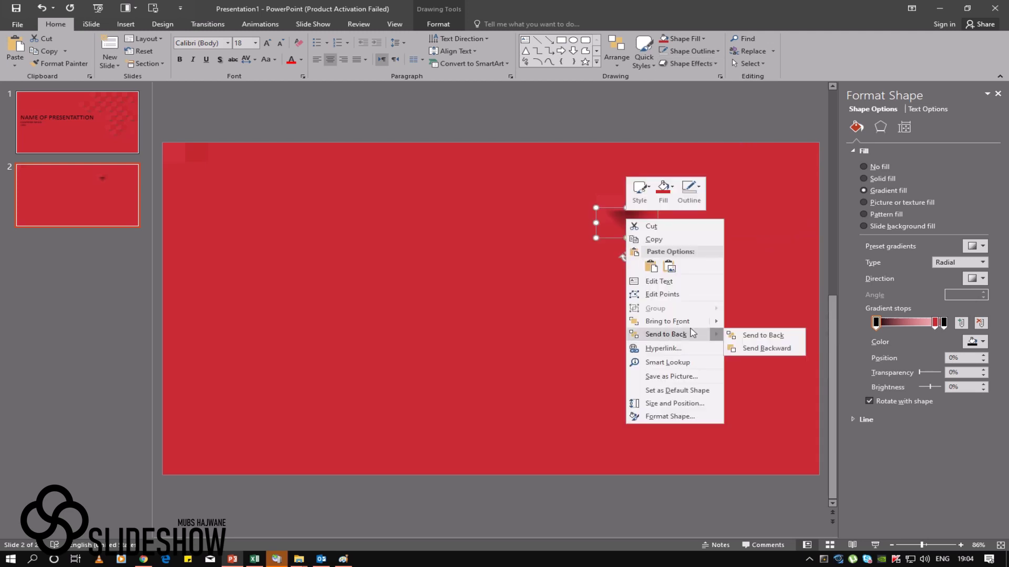
left_click(757, 335)
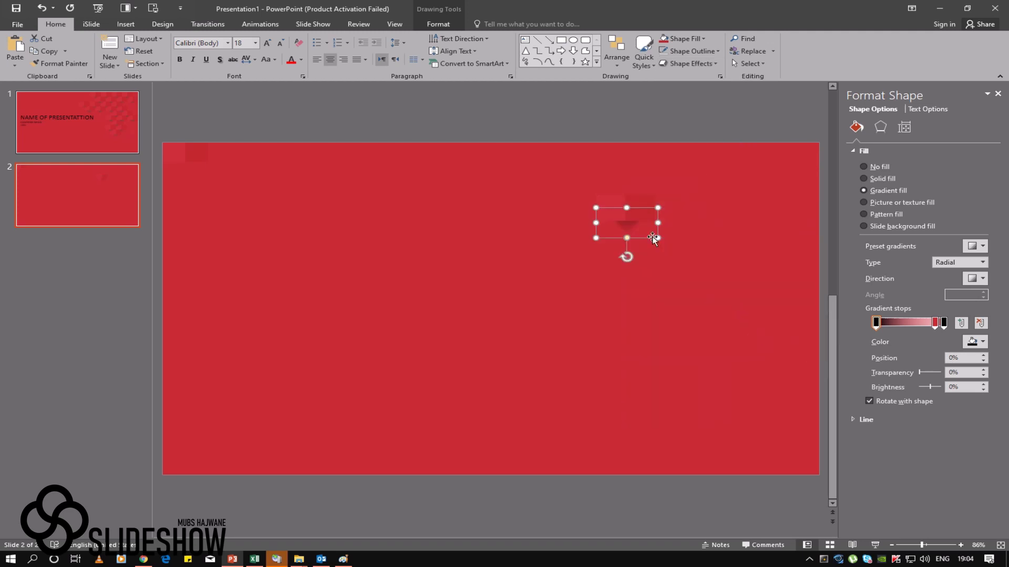
Step: Widen the triangle slightly to the right and review the shadow effect
left_click_drag(658, 223, 669, 223)
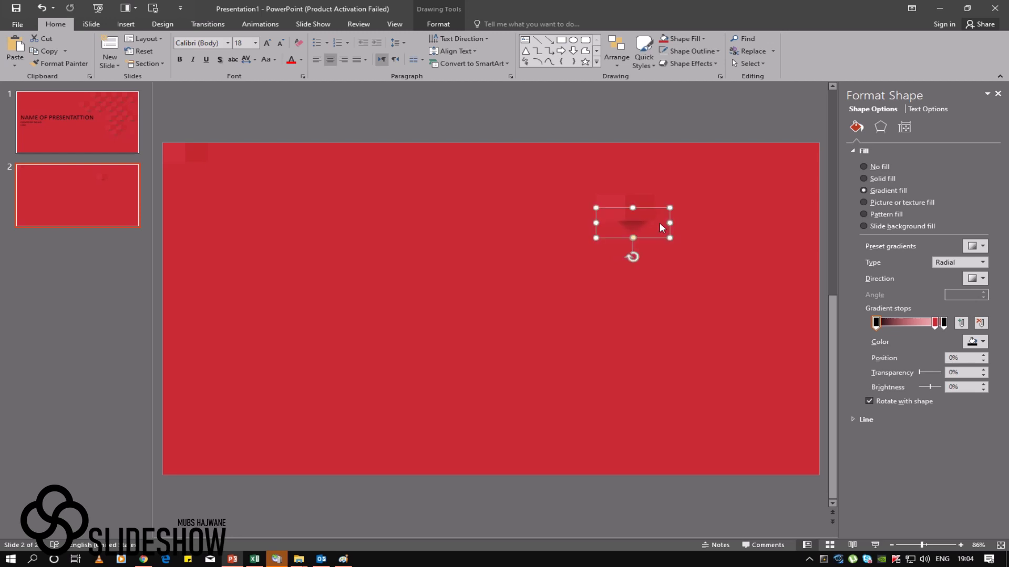
key("Escape")
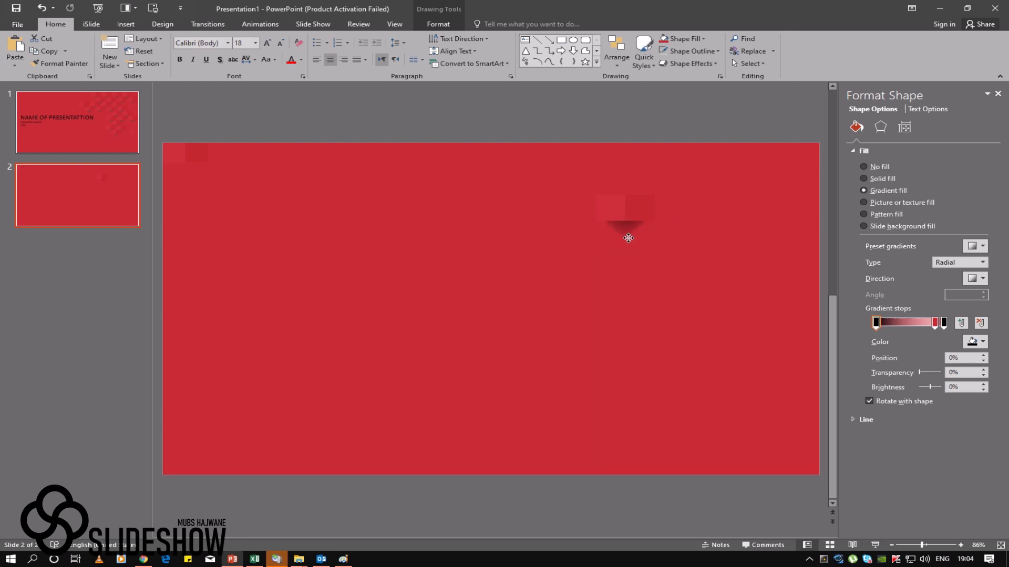
left_click(626, 232)
left_click(509, 363)
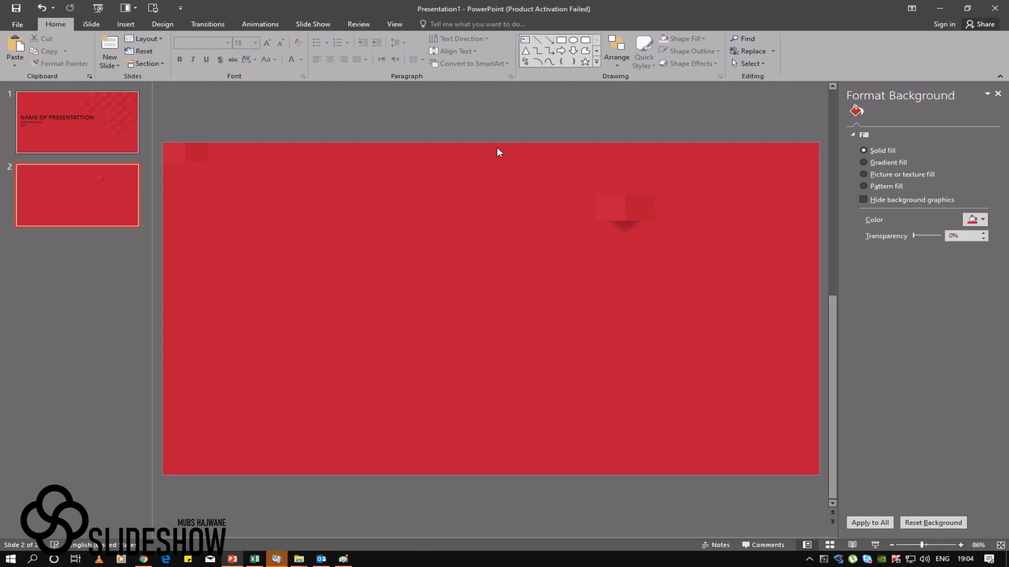
Step: Reposition the shadow's gradient stops, placing the black stop at 1%
left_click(628, 234)
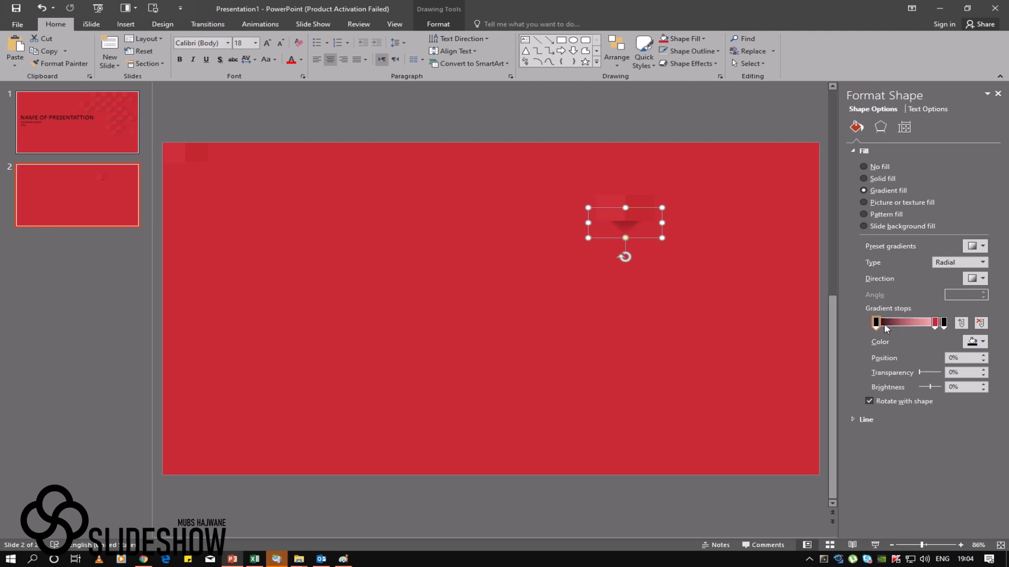
left_click_drag(876, 322, 959, 322)
left_click_drag(932, 323, 935, 323)
left_click(876, 324)
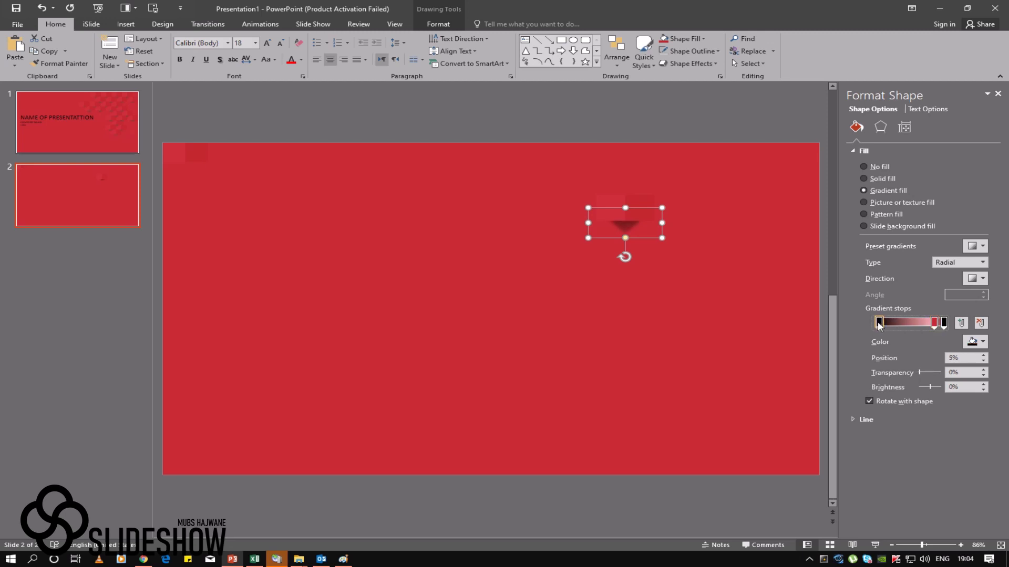
left_click_drag(876, 325, 878, 326)
Step: Stretch the triangle slightly, undo an accidental move, and set stop transparency to 80%
left_click_drag(662, 224, 668, 224)
left_click_drag(630, 227, 629, 232)
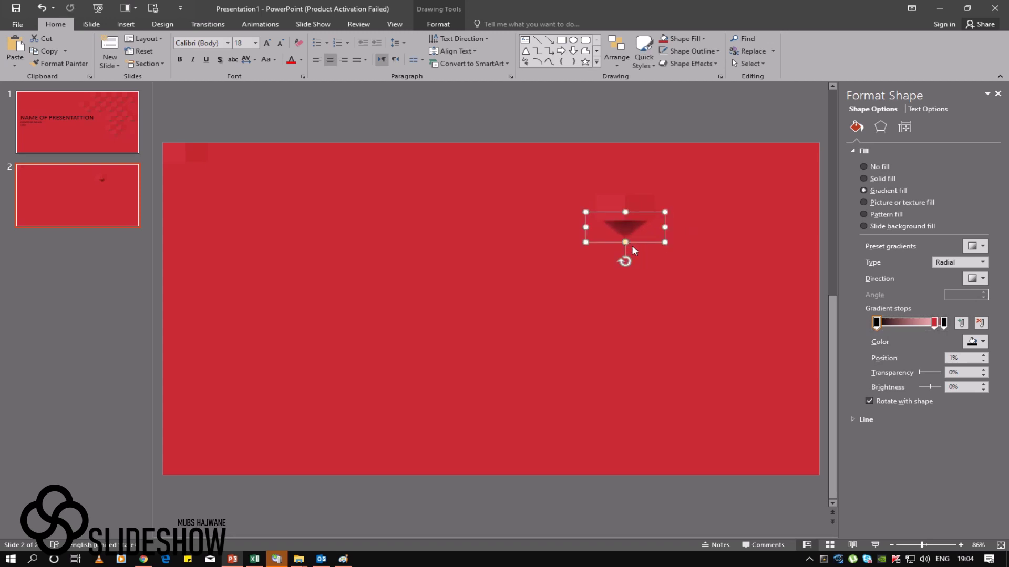
key("ctrl+z")
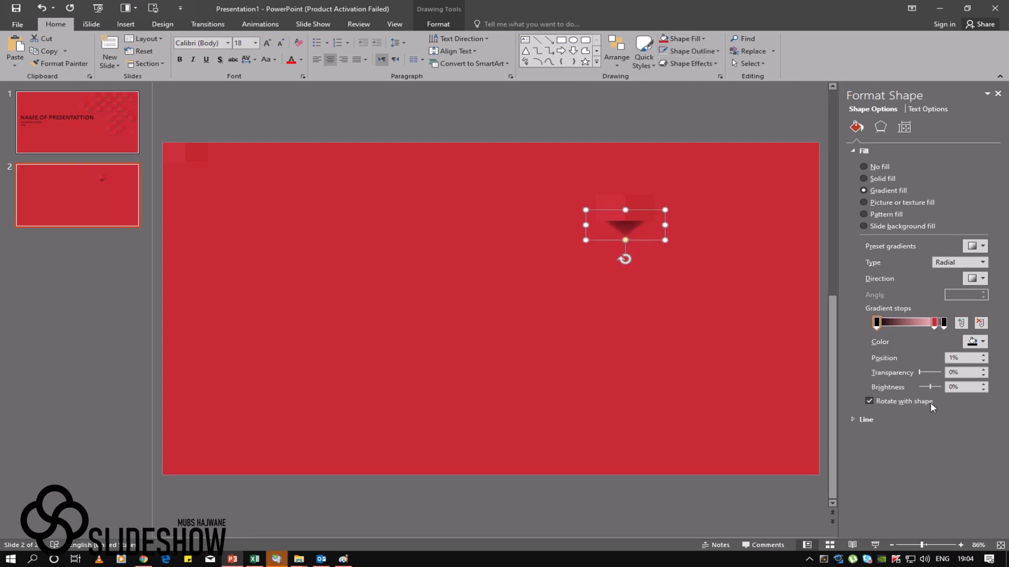
left_click_drag(920, 375, 938, 374)
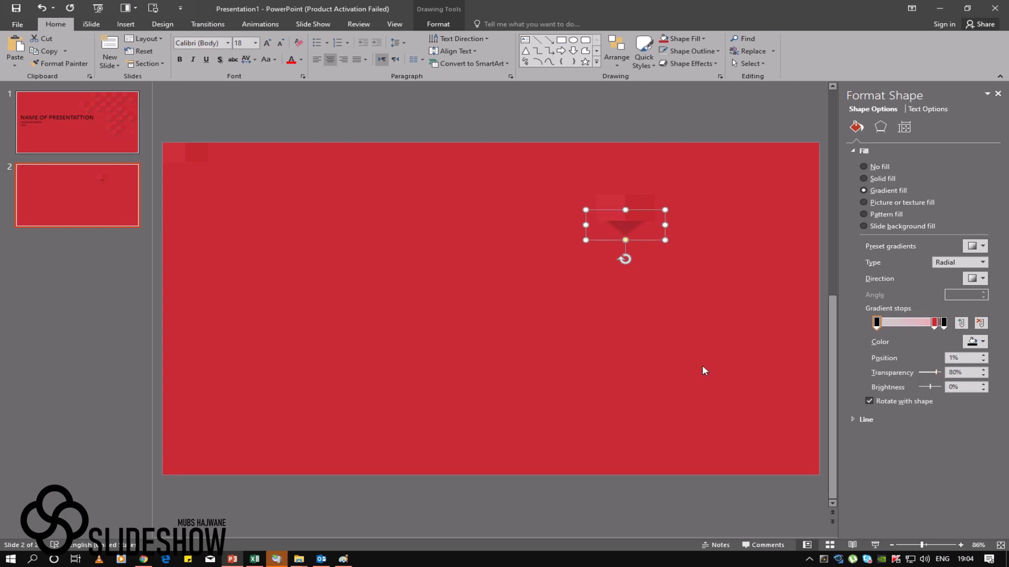
left_click(431, 405)
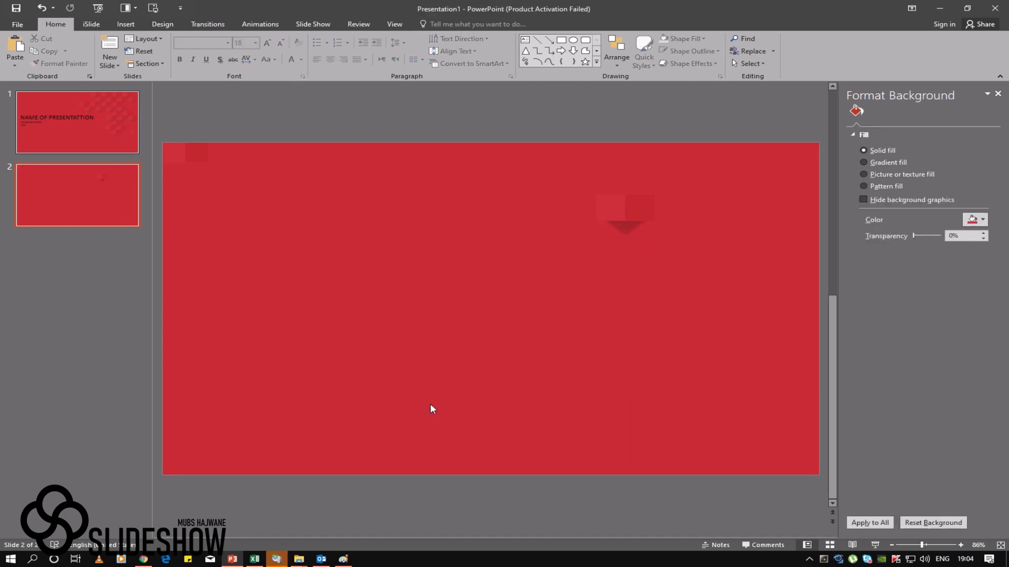
Step: Apply 10 point soft edges to the shadow, nudge it down twice, and lower its transparency to 68%
left_click(627, 228)
left_click(678, 64)
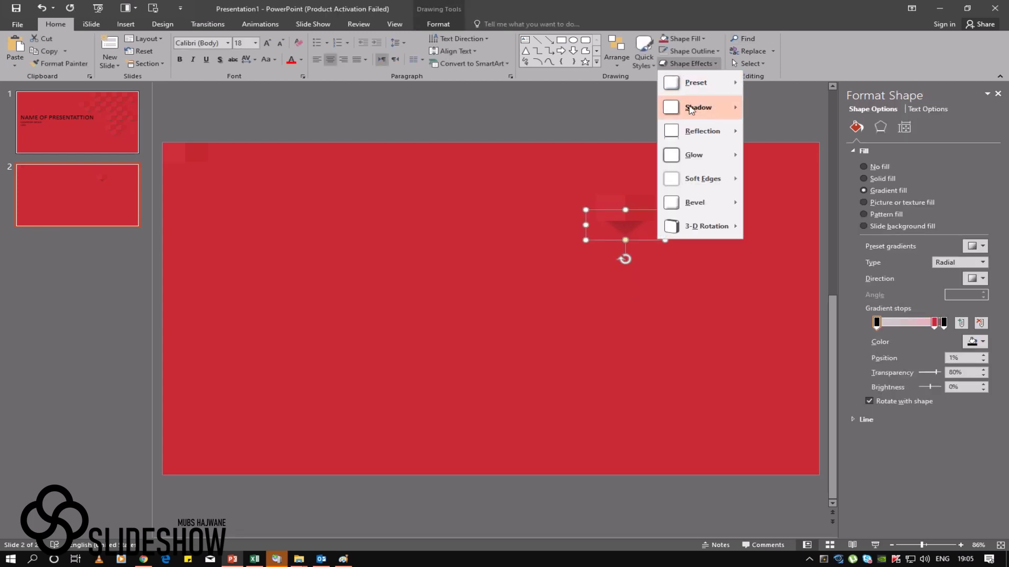
mouse_move(697, 203)
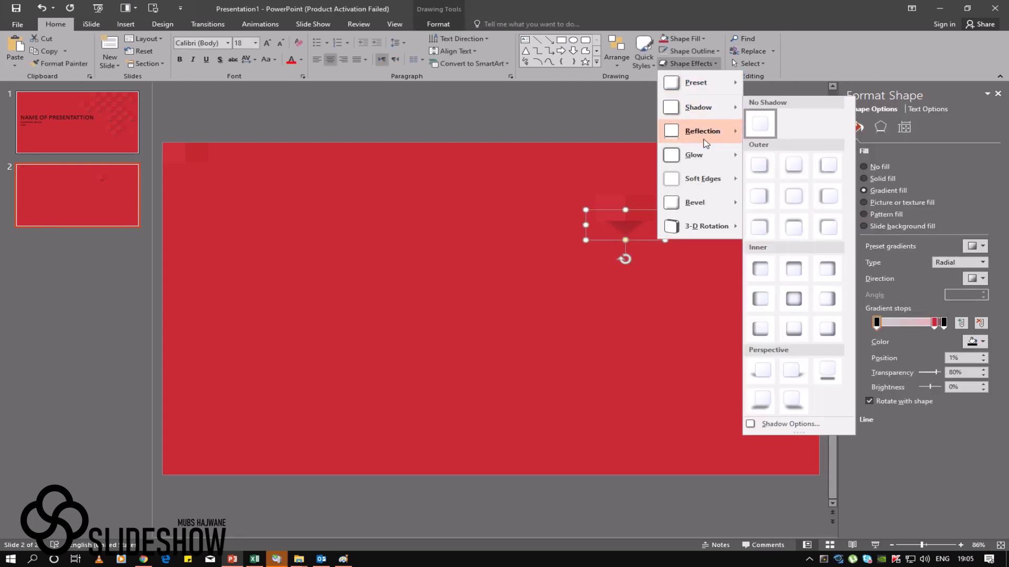
mouse_move(701, 178)
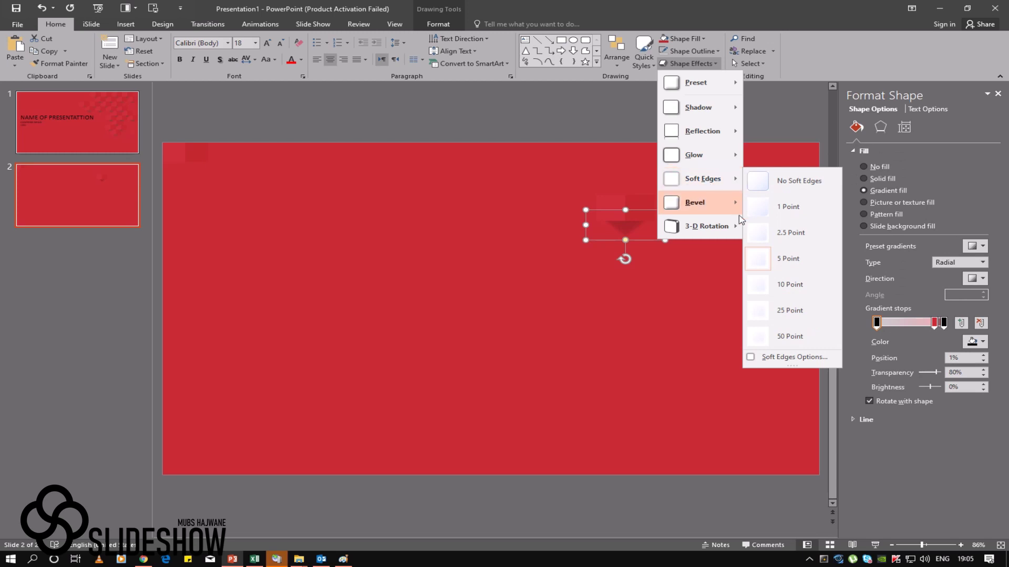
left_click(765, 291)
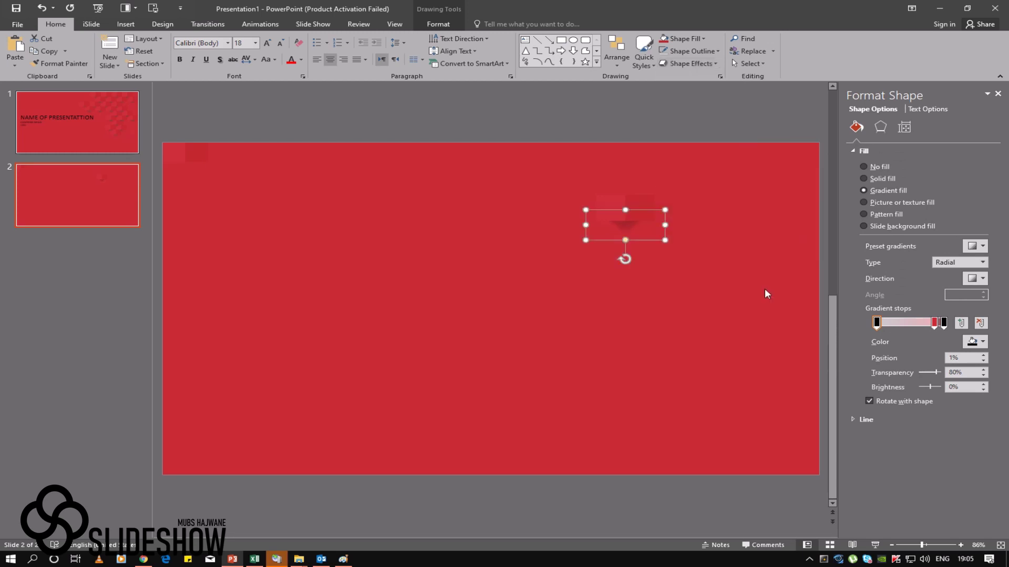
key("Down")
key("ctrl+Down")
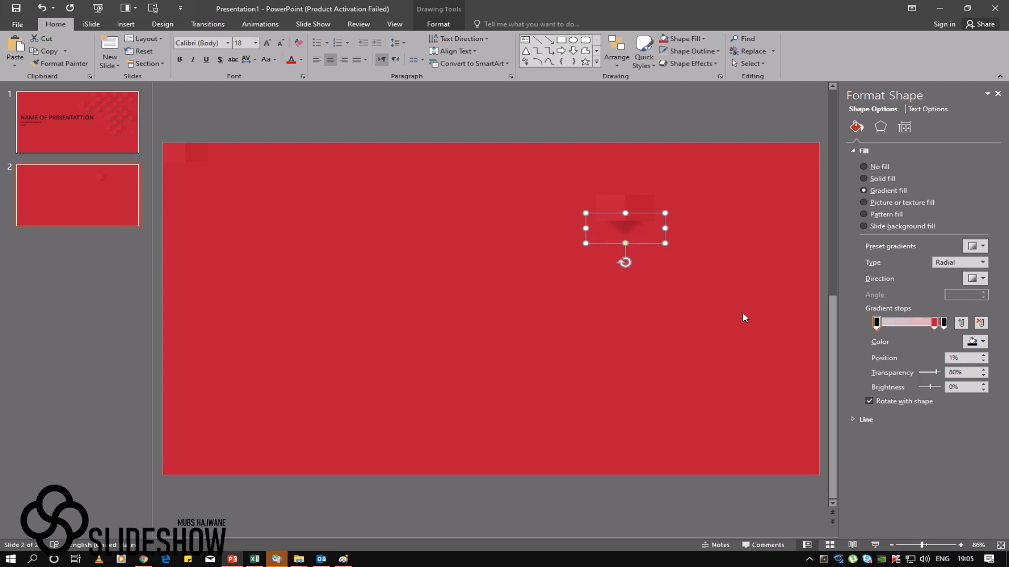
left_click_drag(936, 372, 932, 372)
left_click(595, 355)
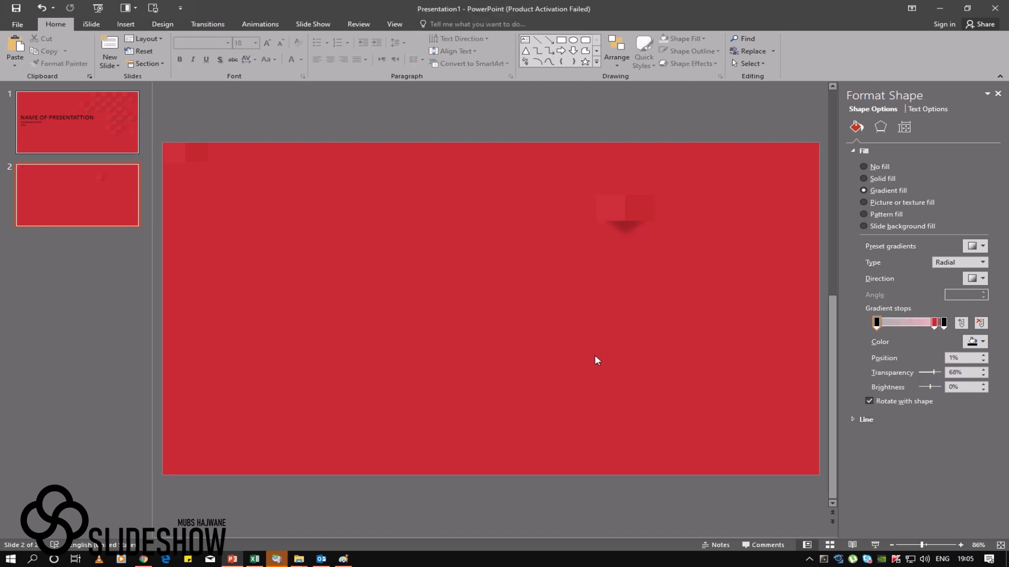
Step: Group the square with its shadow and move the group up and left
left_click_drag(498, 162, 782, 292)
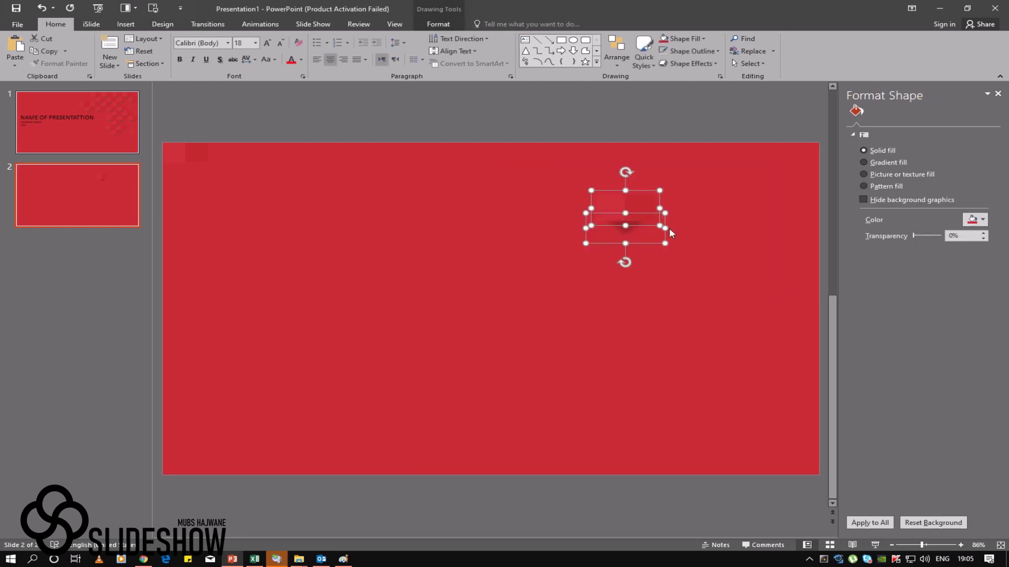
right_click(646, 212)
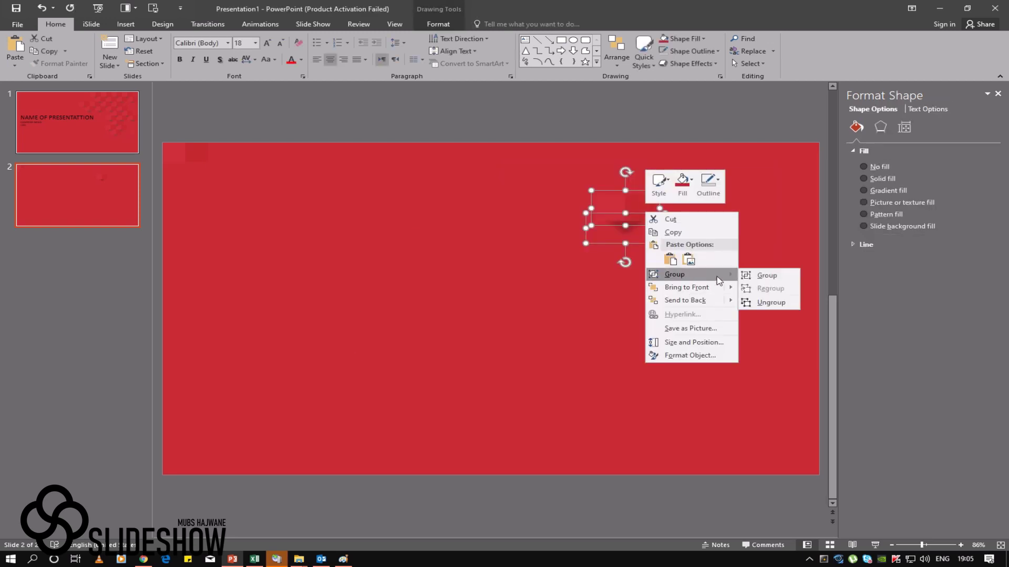
left_click(764, 279)
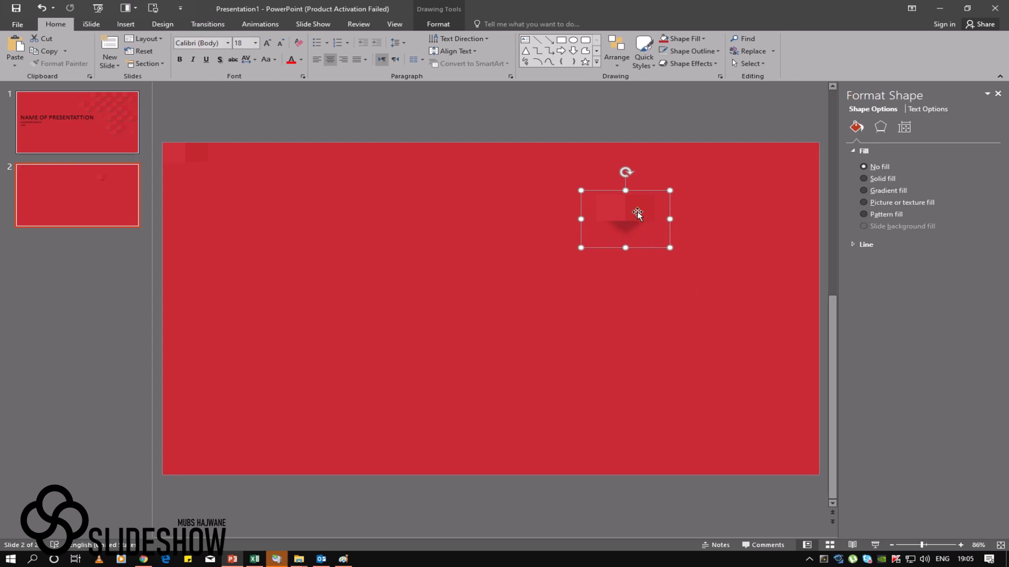
left_click_drag(638, 212, 550, 160)
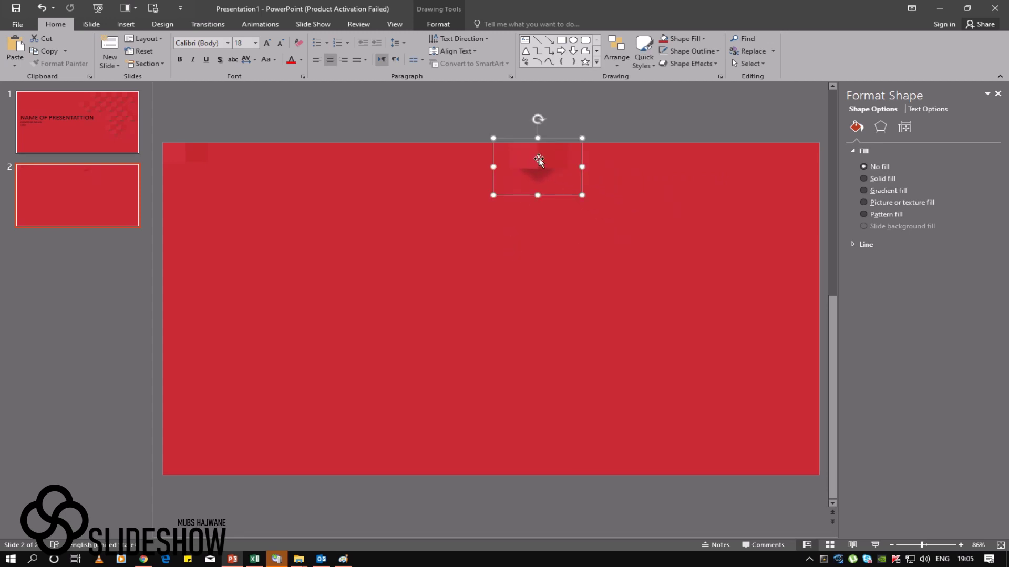
left_click_drag(539, 160, 502, 160)
left_click(443, 244)
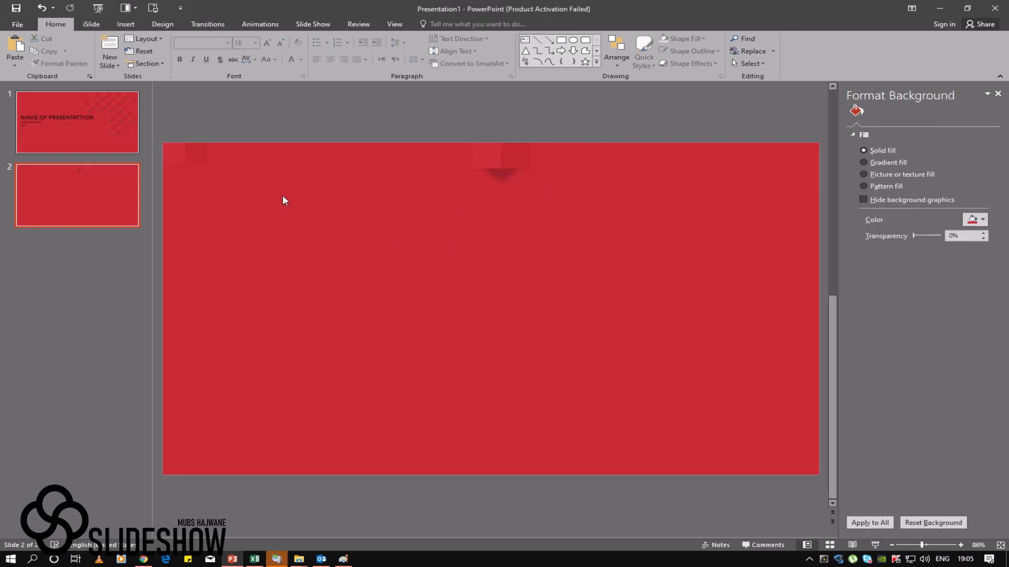
Step: Delete the top-left shapes, move the group into the top-left corner, and copy it beside itself
left_click_drag(158, 126, 291, 203)
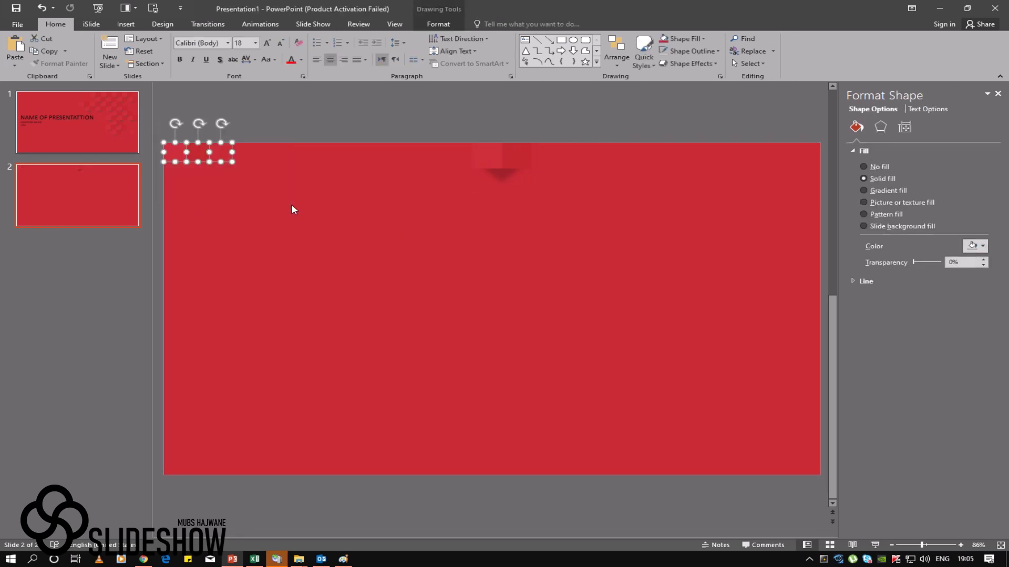
key("Delete")
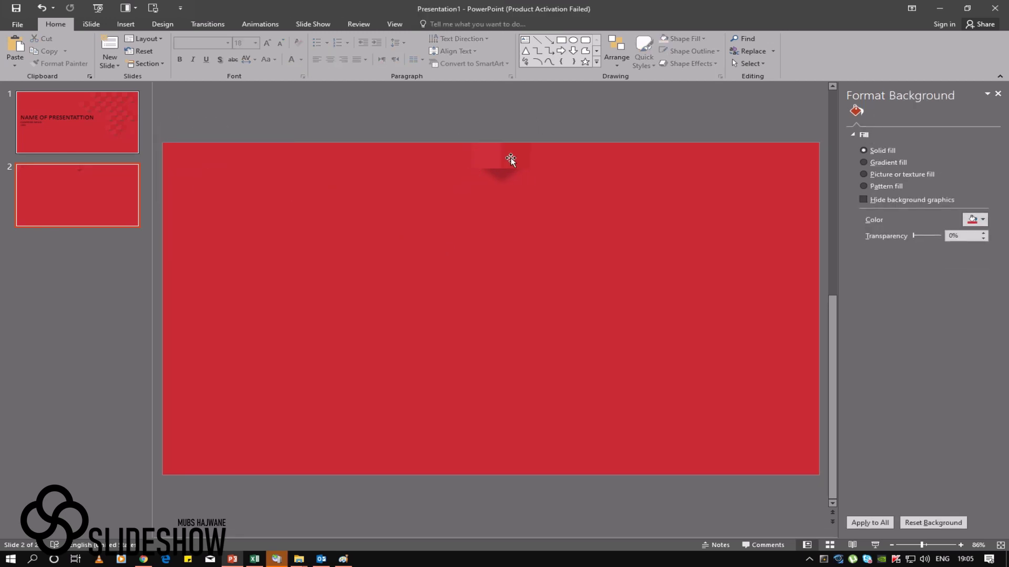
left_click_drag(511, 159, 199, 160)
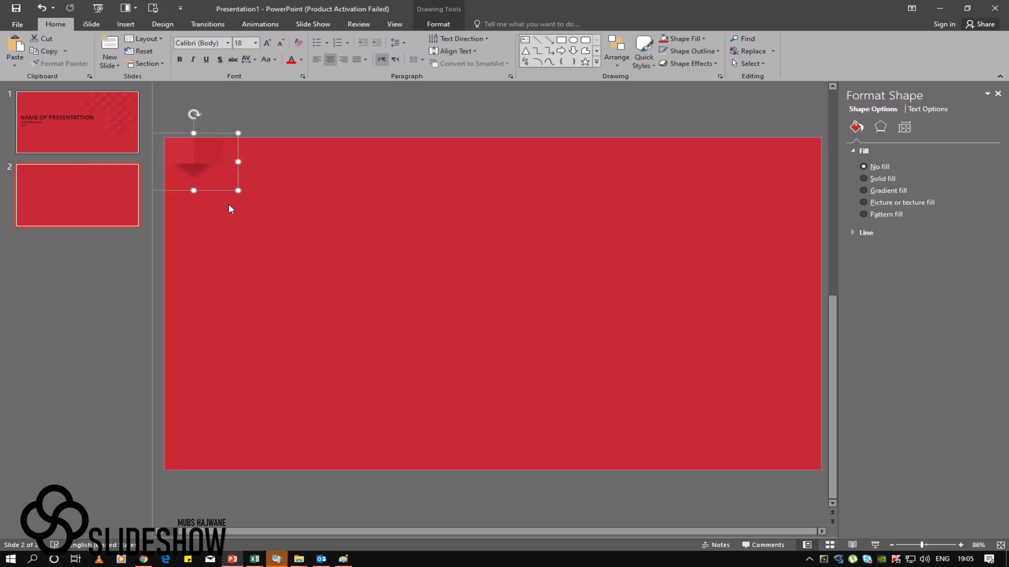
mouse_move(232, 161)
left_mouse_down()
mouse_move(317, 165)
mouse_move(254, 160)
left_mouse_up()
left_click(347, 187)
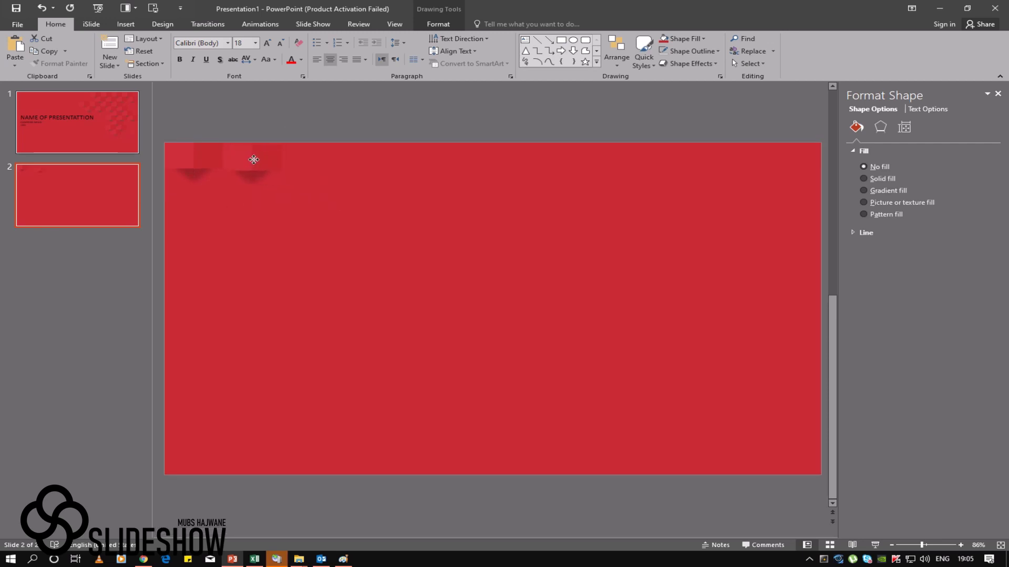
left_click(258, 271)
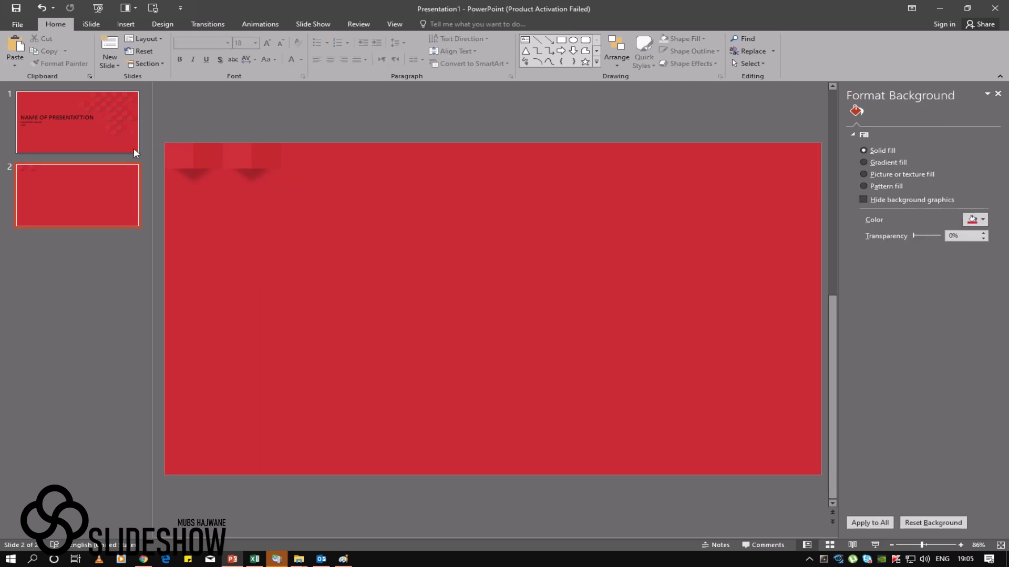
Step: Copy the two top-left square units and align the copies in the top row
left_click_drag(160, 122, 319, 212)
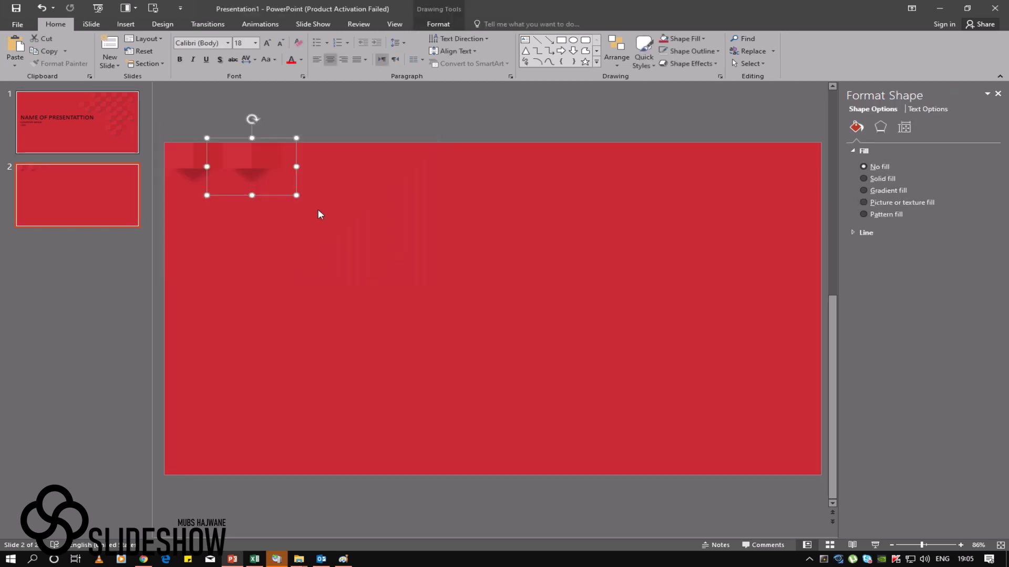
left_click(189, 168, "shift")
left_click_drag(278, 158, 468, 307)
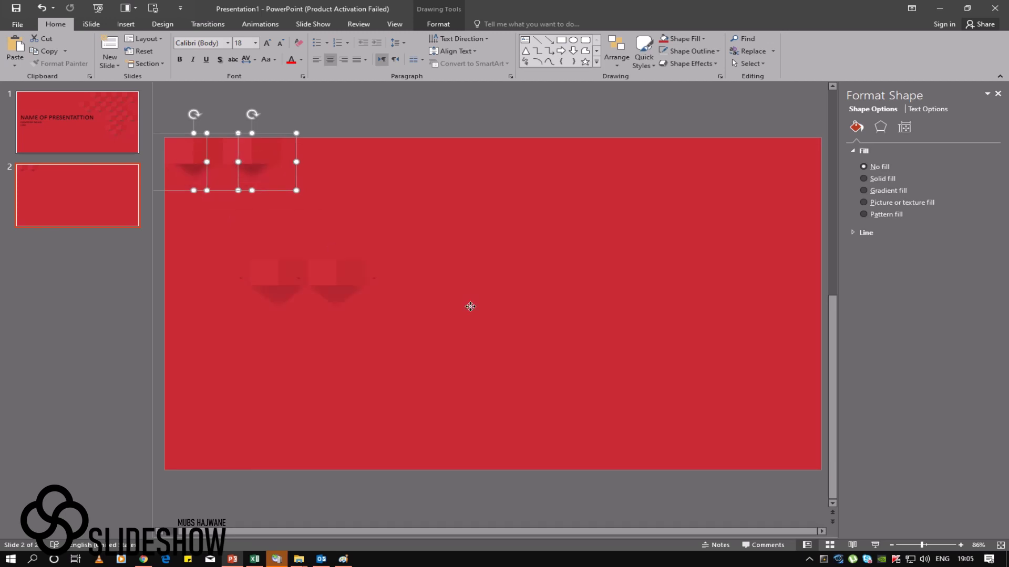
left_click(480, 327)
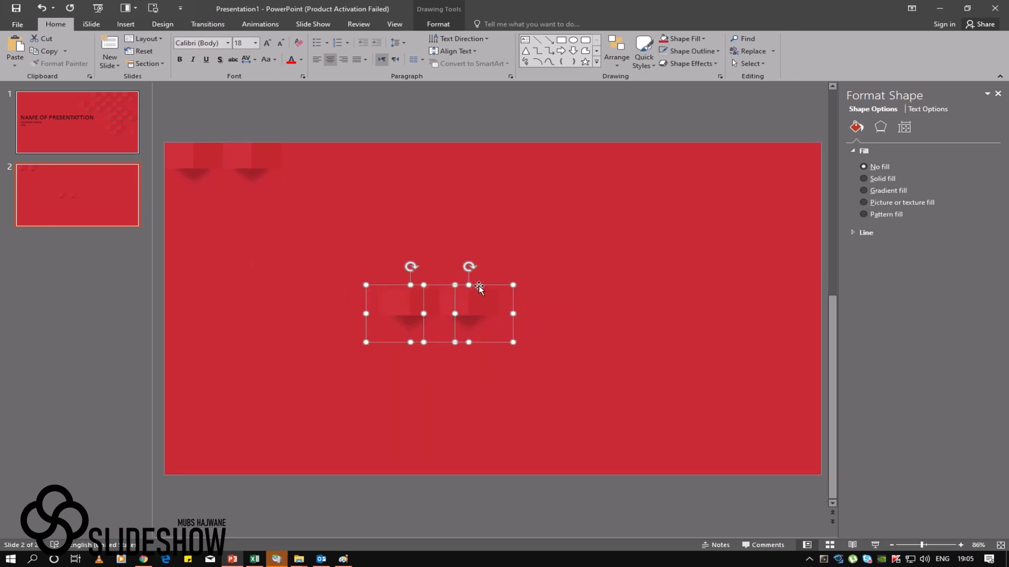
left_click_drag(479, 285, 377, 139)
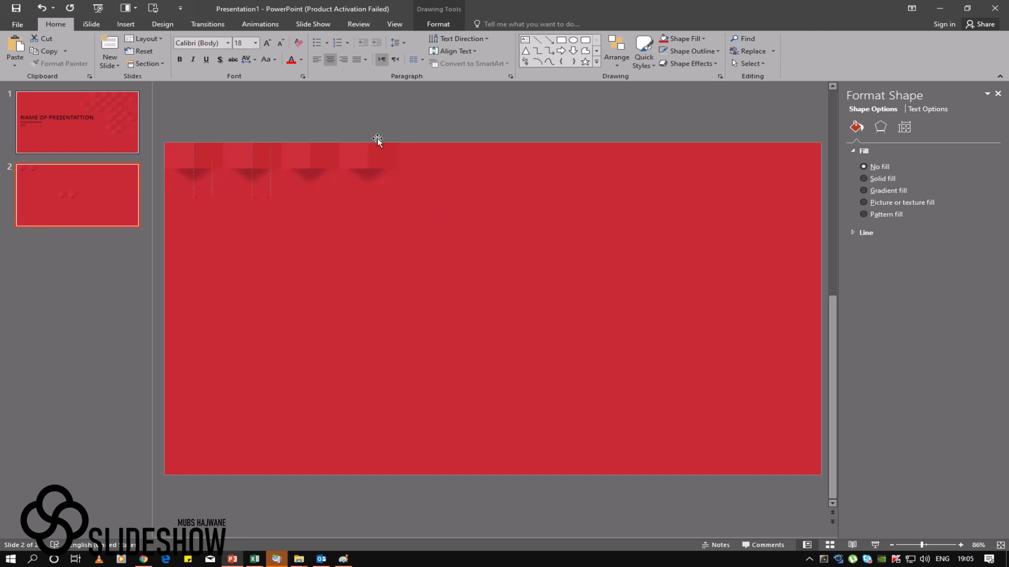
left_click(392, 306)
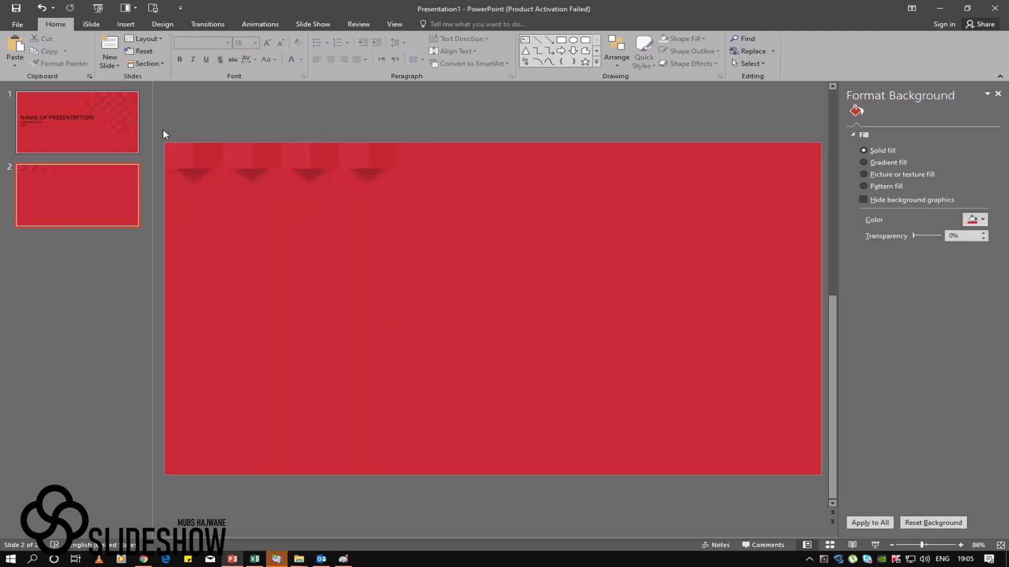
Step: Copy the three-square set twice more, extending the top row across the slide
left_click_drag(156, 131, 517, 269)
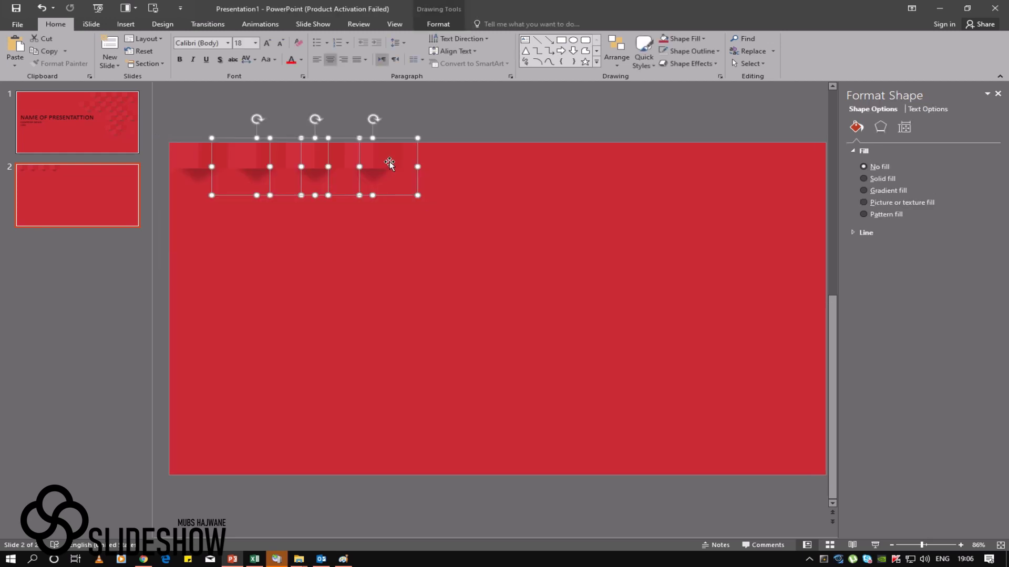
left_click_drag(389, 164, 616, 408)
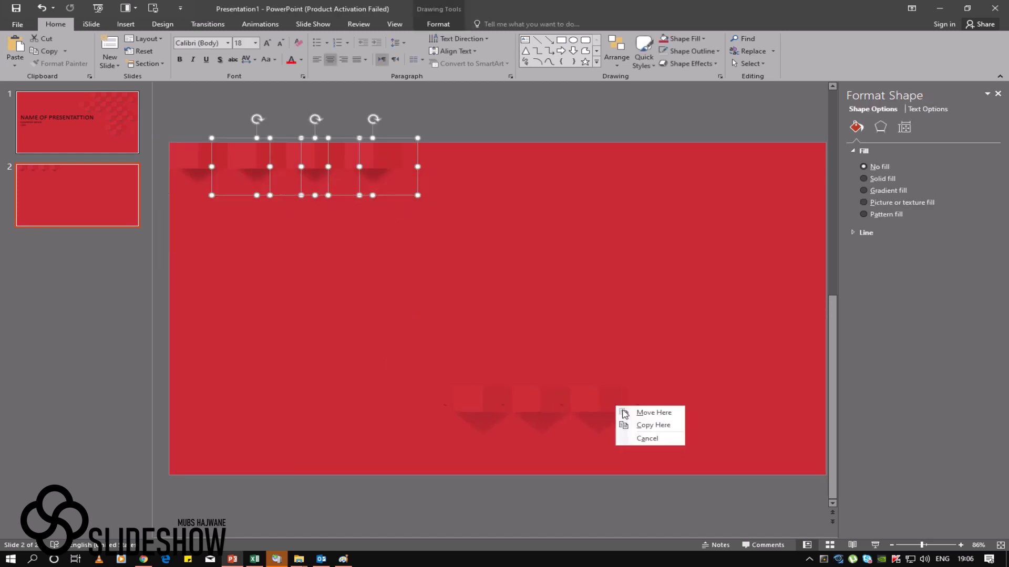
left_click(662, 425)
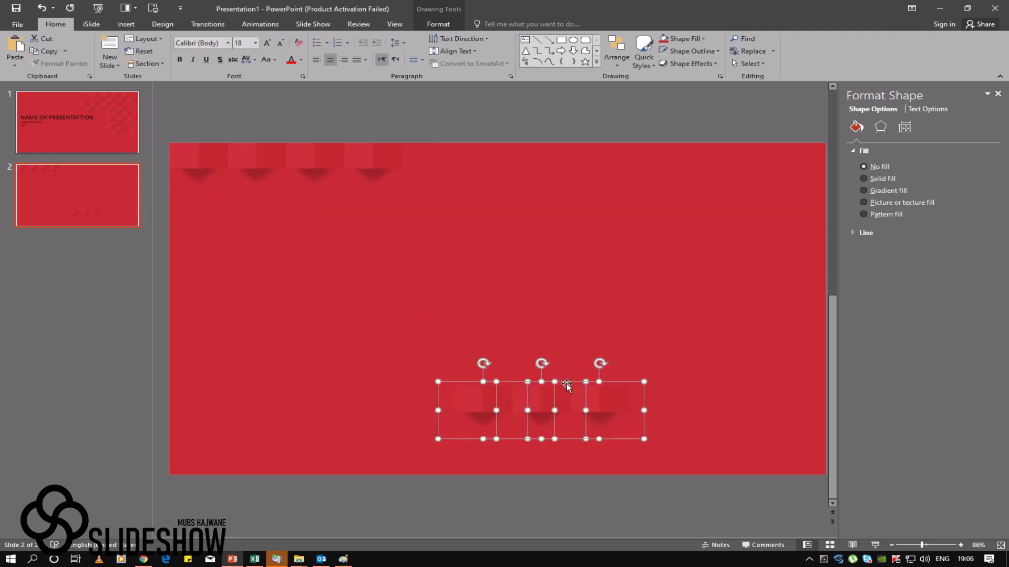
mouse_move(562, 381)
left_mouse_down()
mouse_move(538, 177)
mouse_move(510, 138)
left_mouse_up()
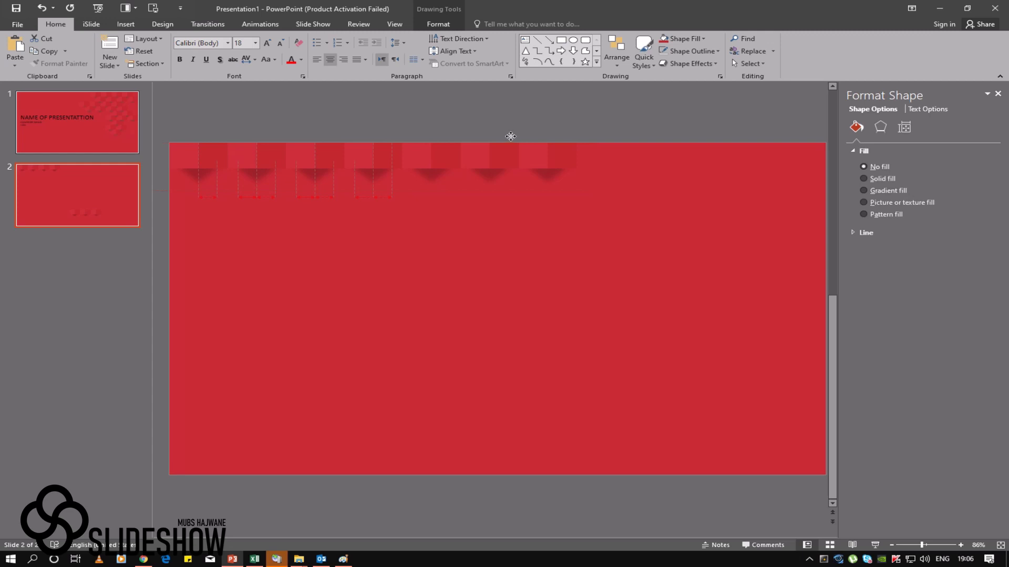
left_click_drag(510, 138, 747, 225)
left_click(773, 245)
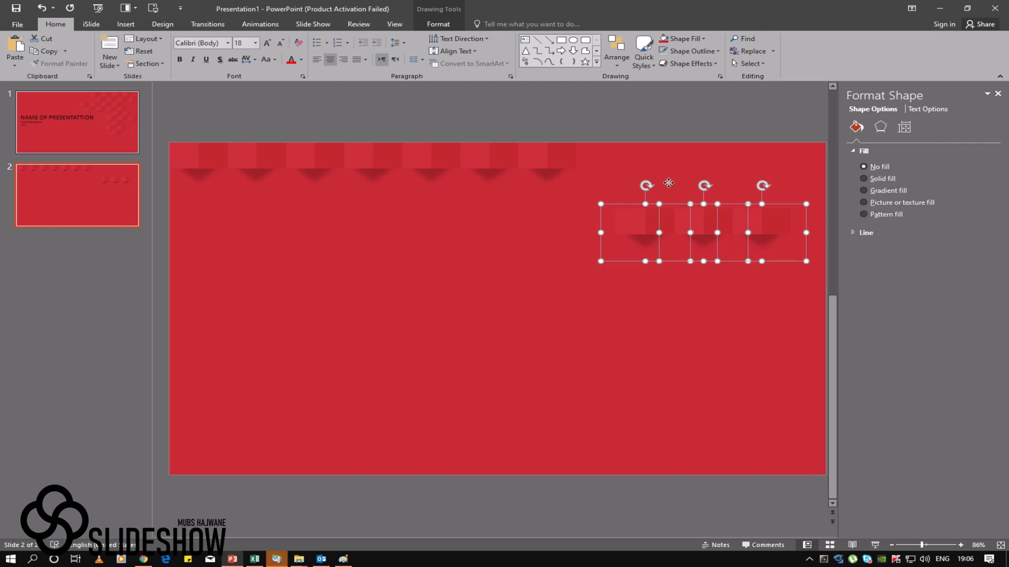
left_click_drag(668, 182, 638, 137)
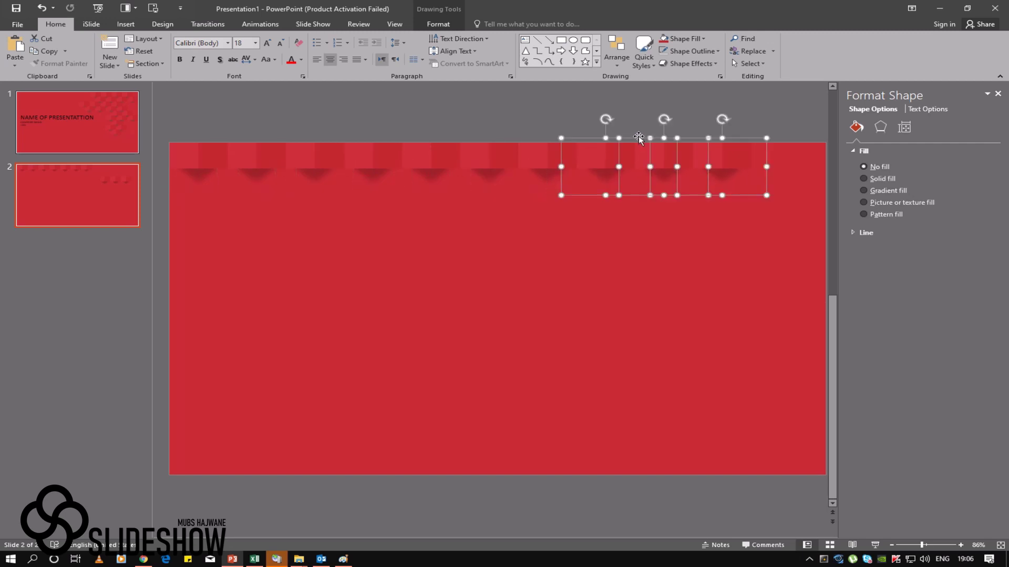
left_click(581, 260)
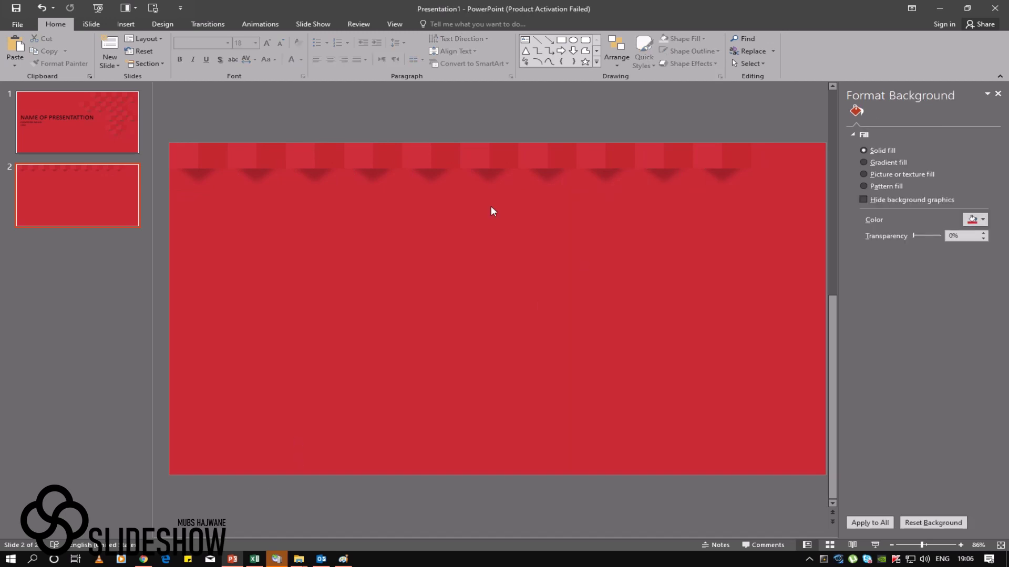
Step: Copy the four rightmost squares down-right, nudge them right, and send them behind the top row
left_click_drag(451, 118, 789, 289)
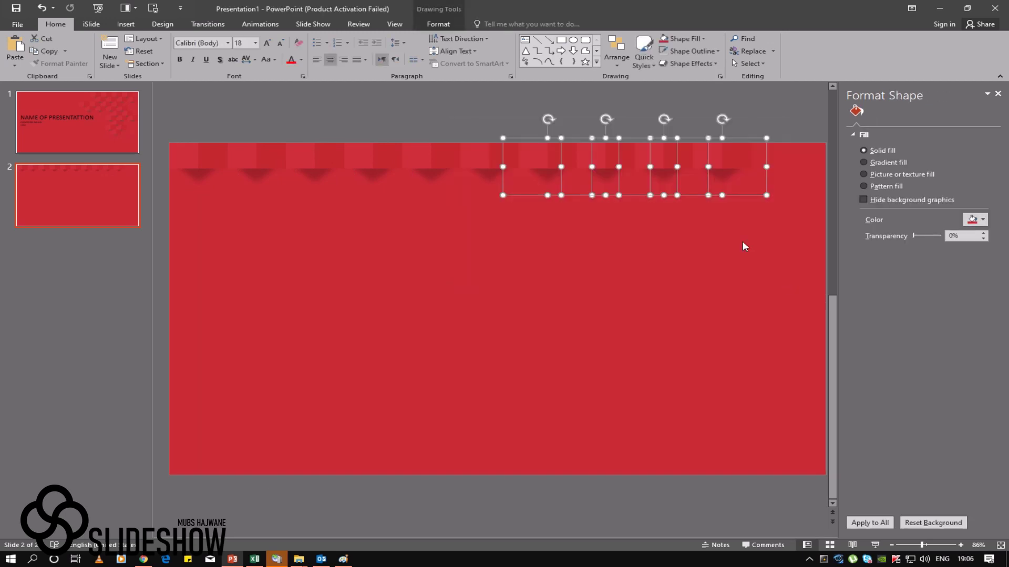
left_click_drag(722, 157, 752, 186)
left_click(778, 205)
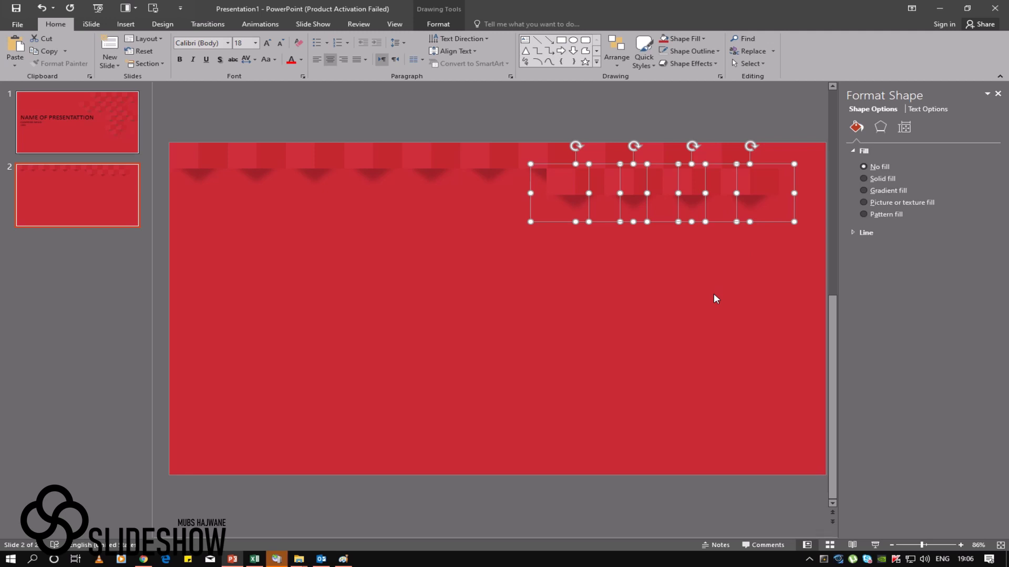
key("ctrl+Right")
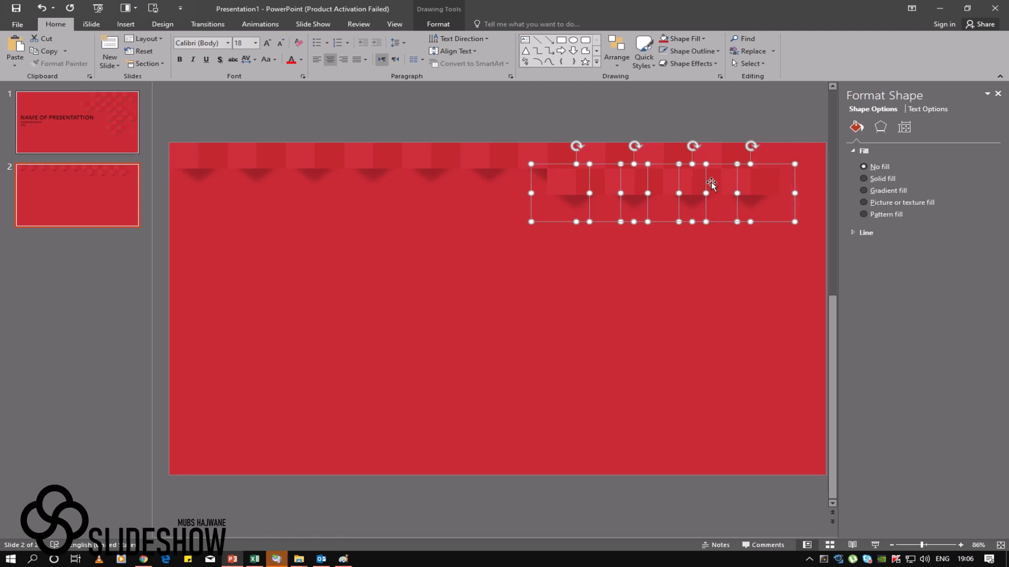
right_click(707, 183)
mouse_move(746, 270)
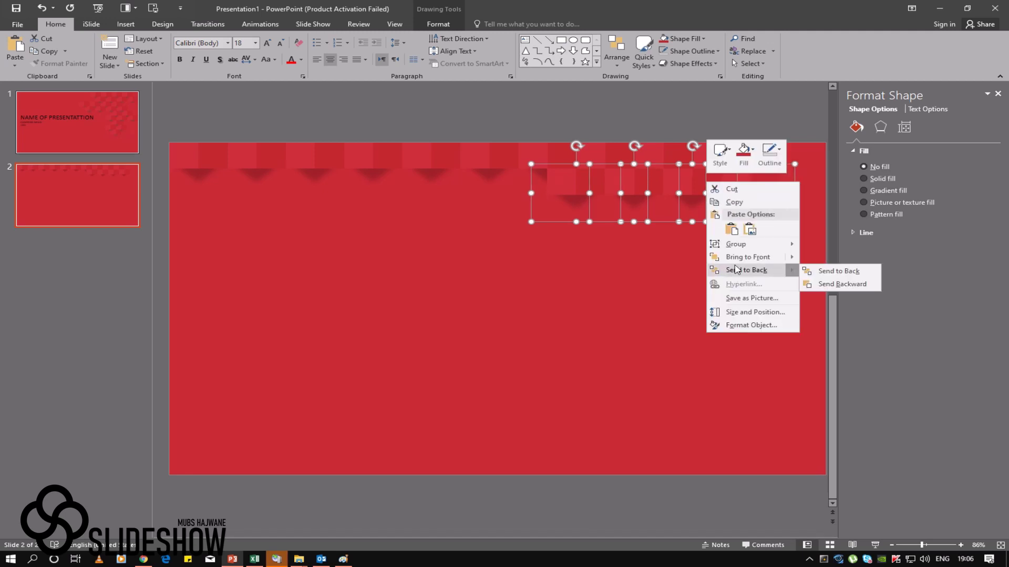
left_click(838, 272)
left_click(669, 304)
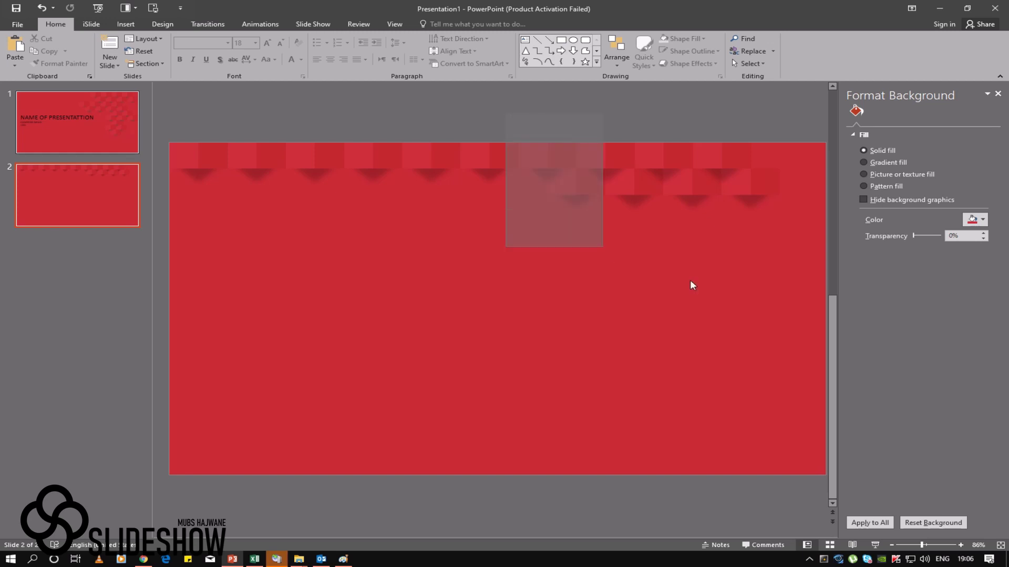
Step: Duplicate the top two tile rows lower, nudge them left, and send them behind the pattern
left_click_drag(509, 119, 803, 292)
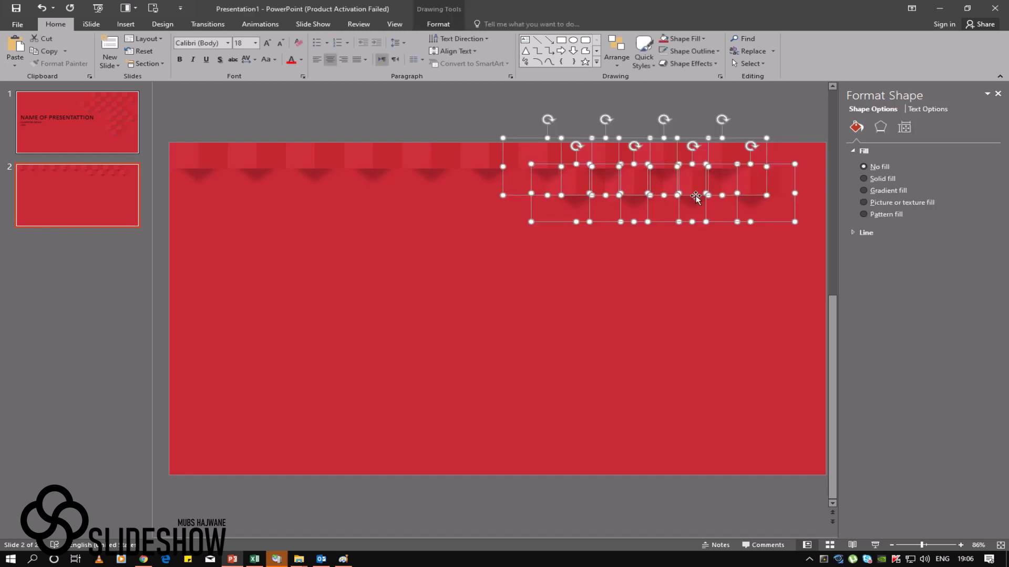
mouse_move(705, 212)
left_mouse_down()
mouse_move(668, 252)
mouse_move(639, 249)
left_mouse_up()
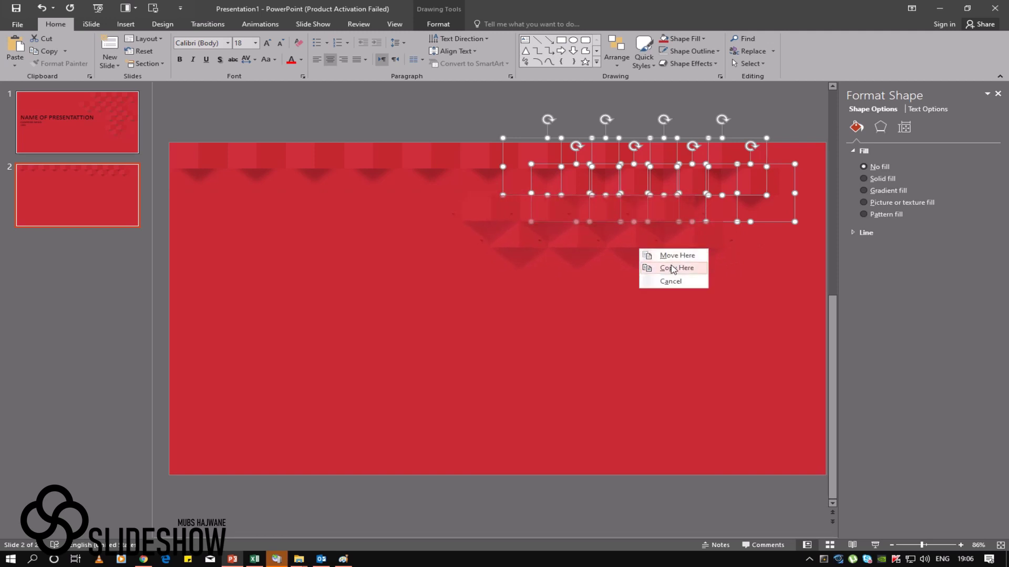
left_click(654, 267)
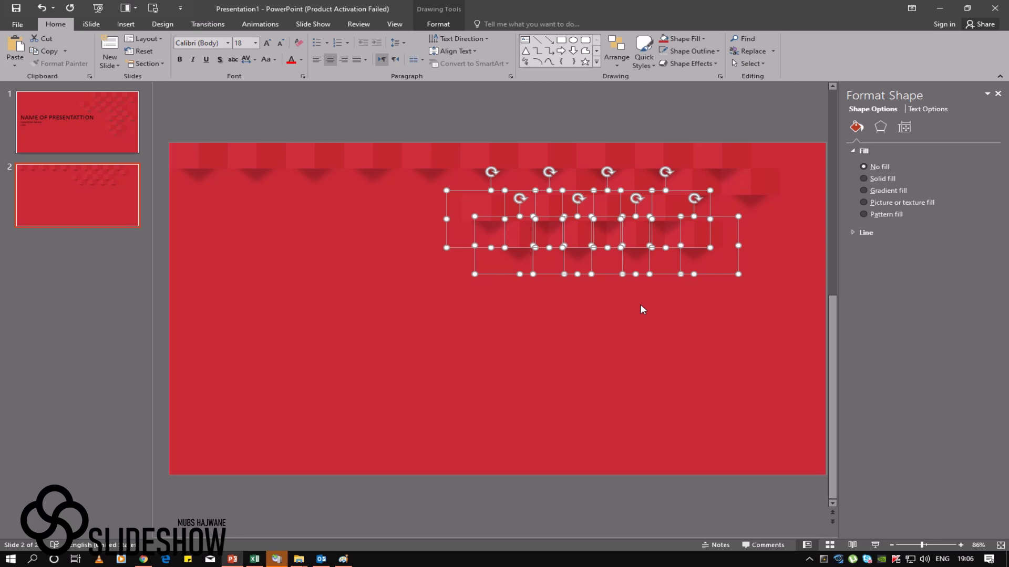
key("Left")
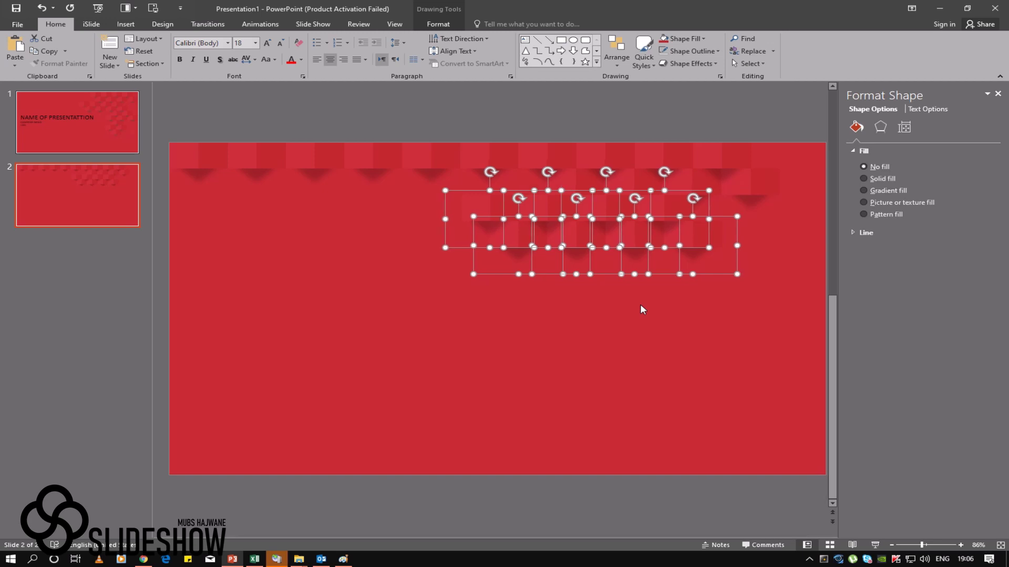
key("Left")
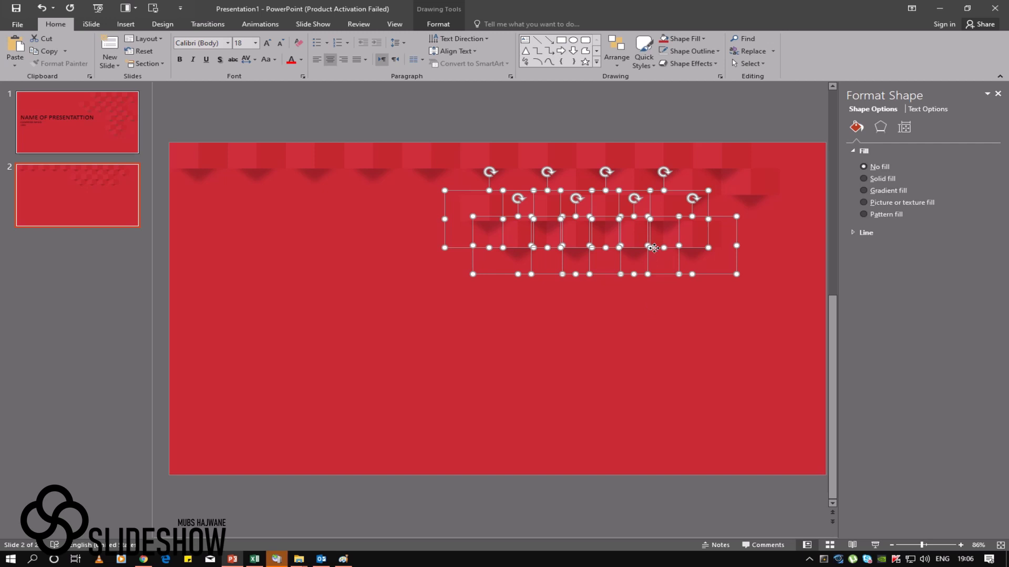
right_click(653, 248)
left_click(775, 338)
left_click(671, 388)
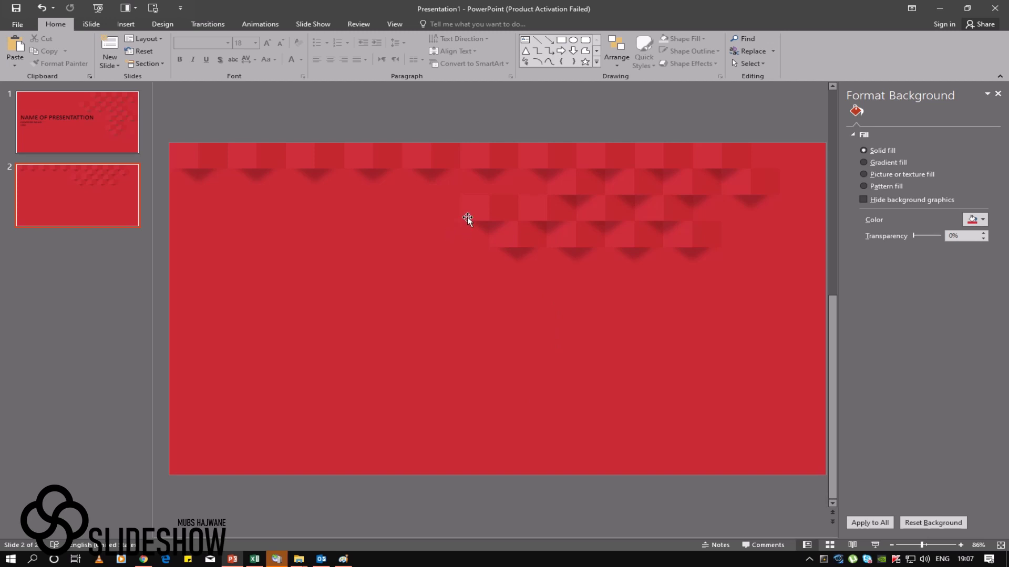
Step: Copy the lower group of squares further down, shift it up slightly, and send it to back
left_click(433, 189)
left_click(391, 224)
left_click_drag(407, 188, 783, 301)
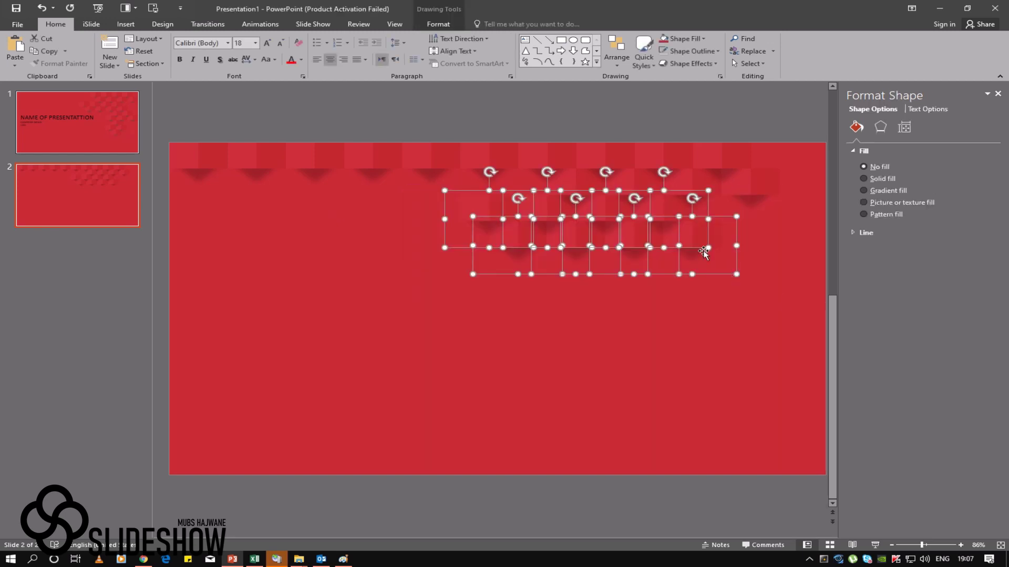
left_click_drag(689, 232, 698, 318)
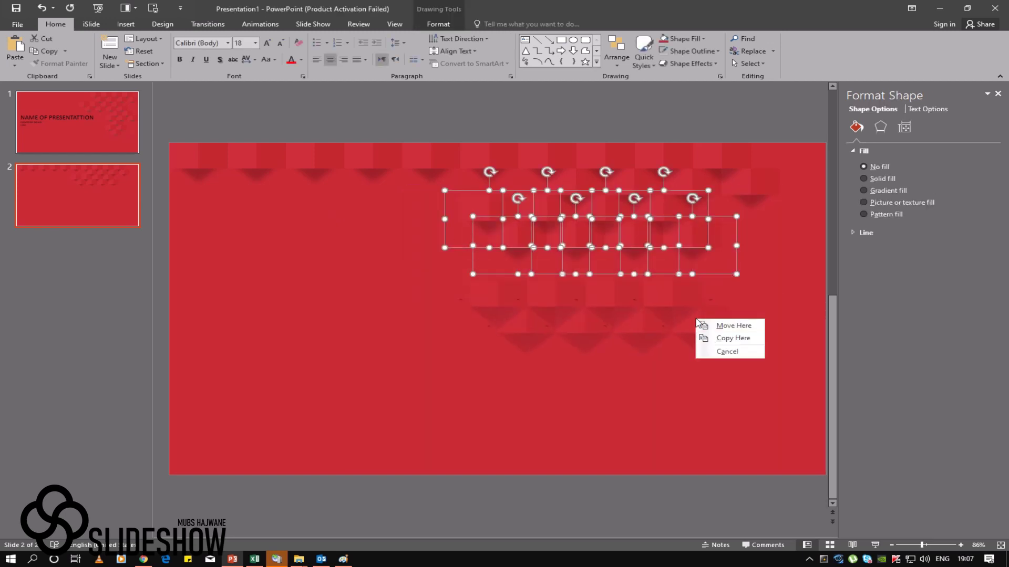
left_click(717, 339)
left_click(703, 290)
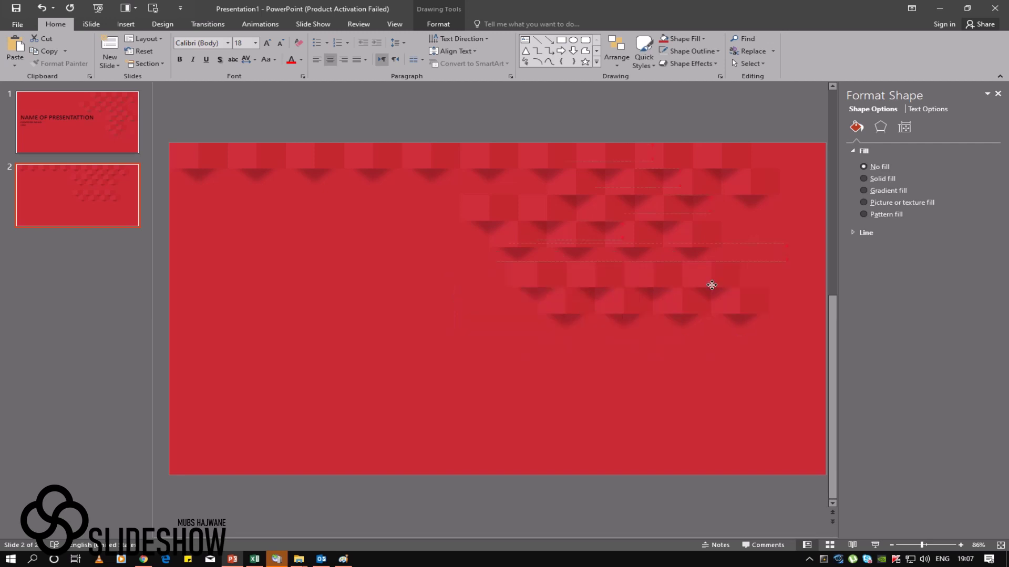
left_click_drag(721, 278, 724, 270)
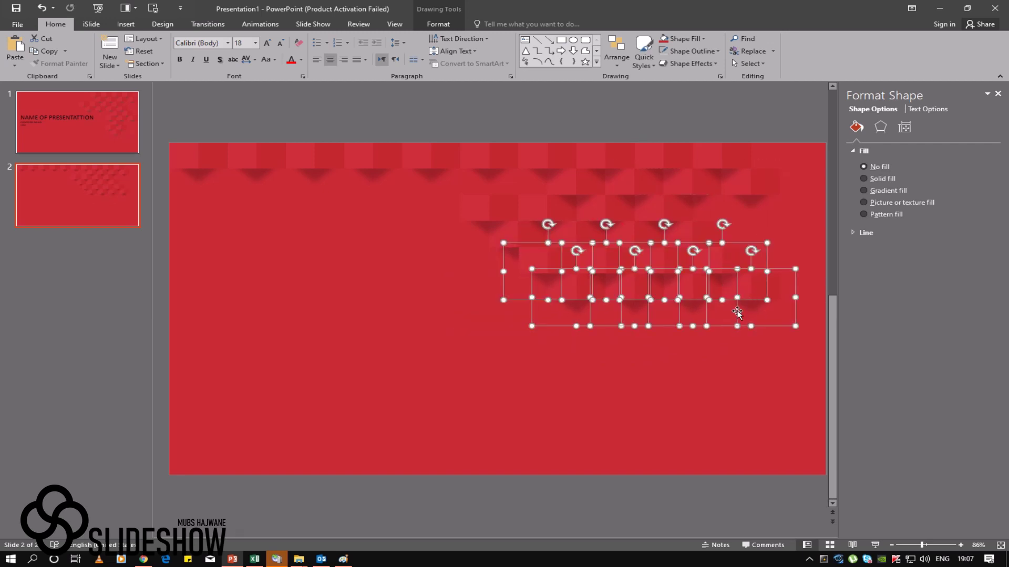
right_click(737, 289)
mouse_move(778, 374)
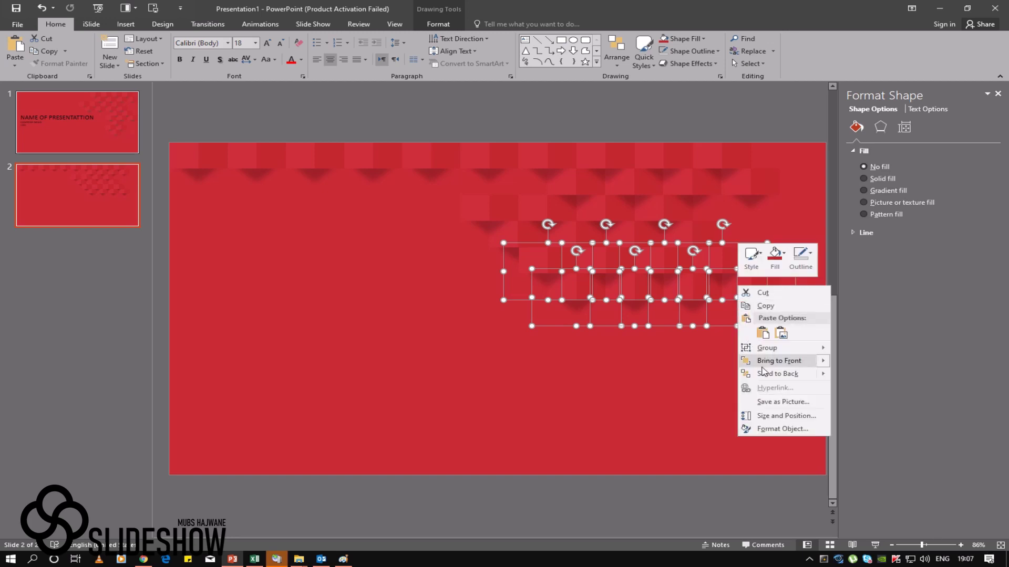
left_click(869, 375)
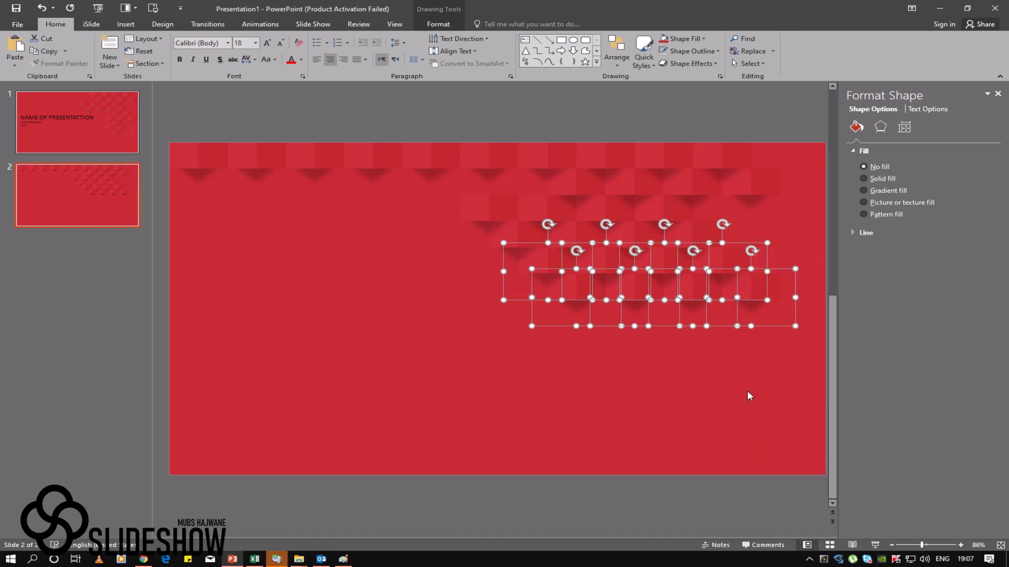
Step: Paste another copy of the squares lower down and nudge it up and left into alignment
key("ctrl+Left")
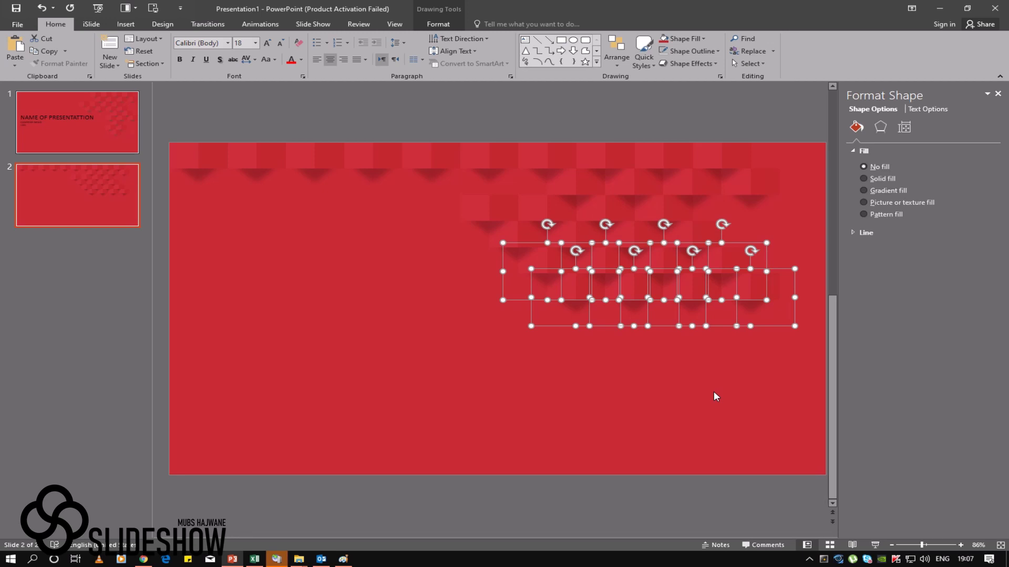
key("ctrl+v")
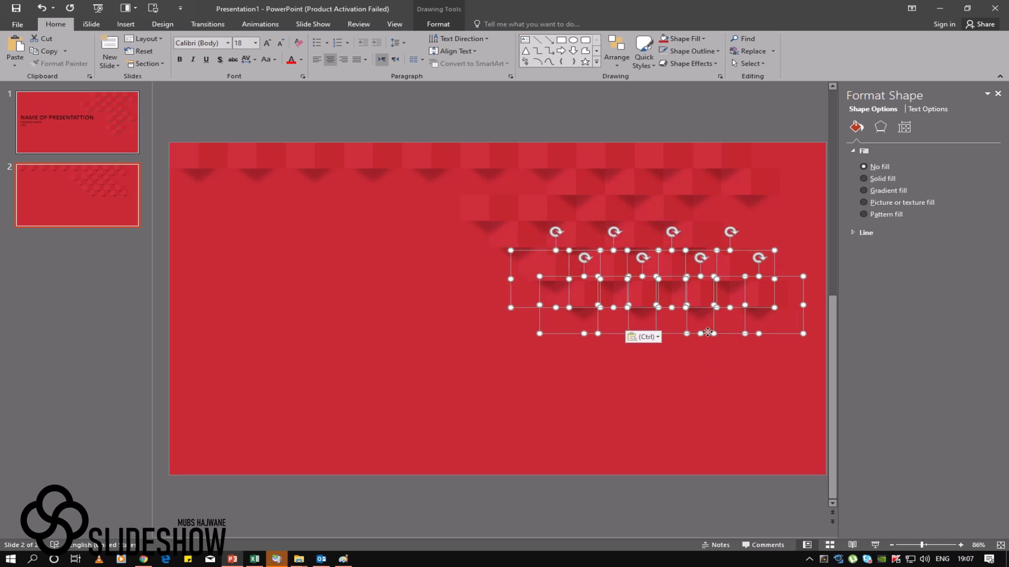
mouse_move(707, 332)
left_mouse_down()
mouse_move(677, 384)
mouse_move(640, 377)
left_mouse_up()
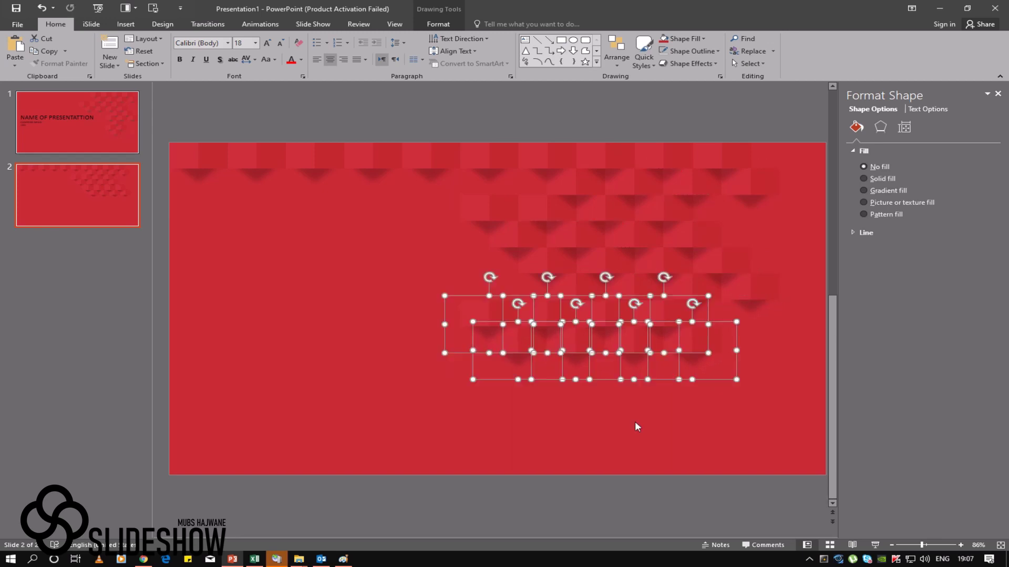
key("Up")
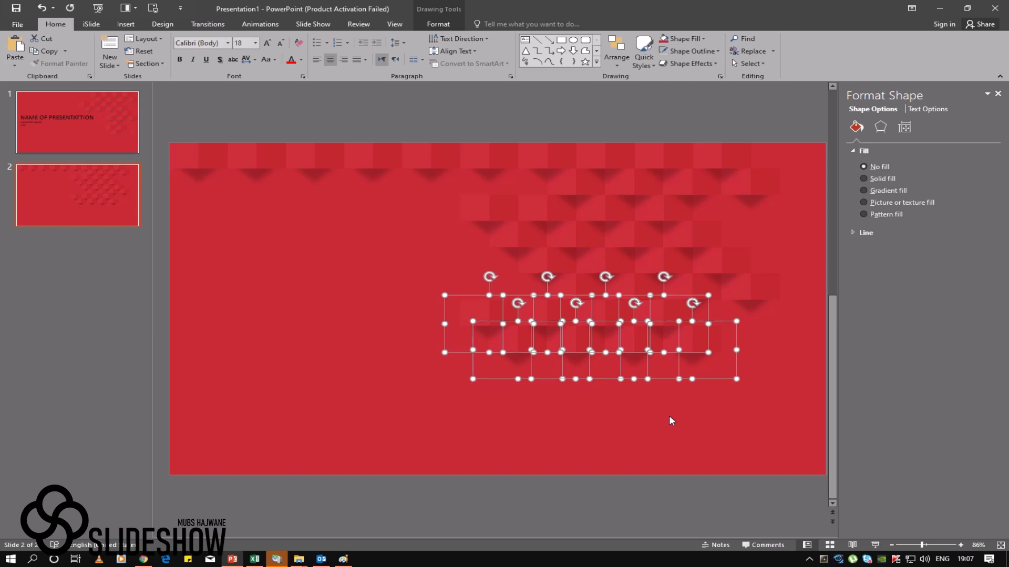
key("Left")
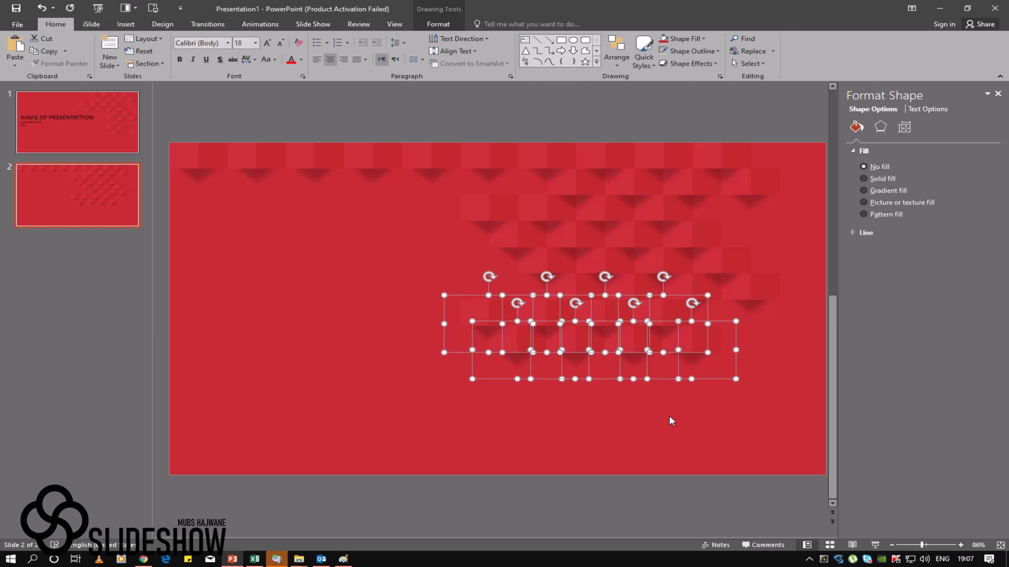
Step: Send the newest tile row behind the other tiles
right_click(630, 352)
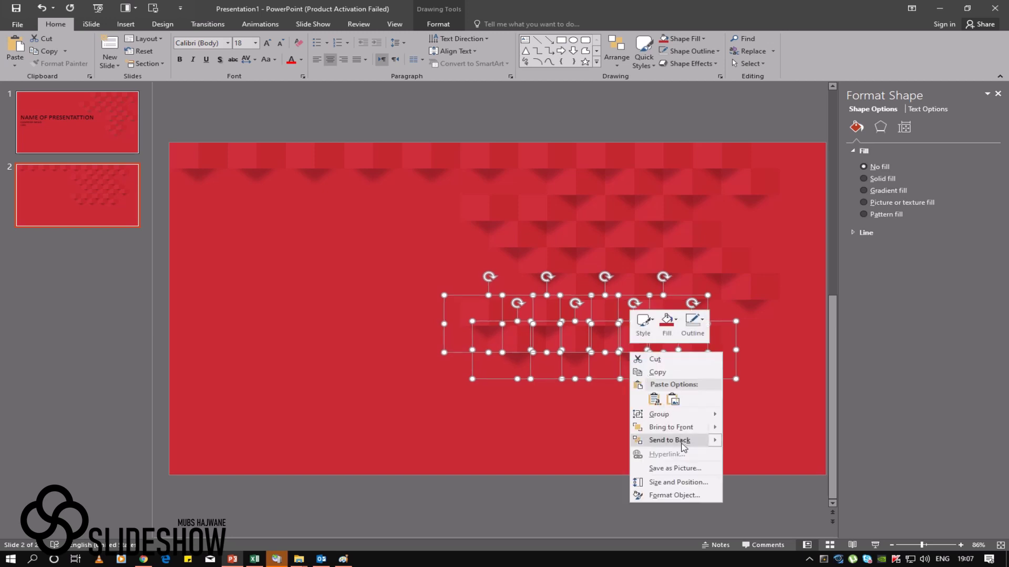
mouse_move(670, 439)
left_click(762, 441)
left_click(464, 351)
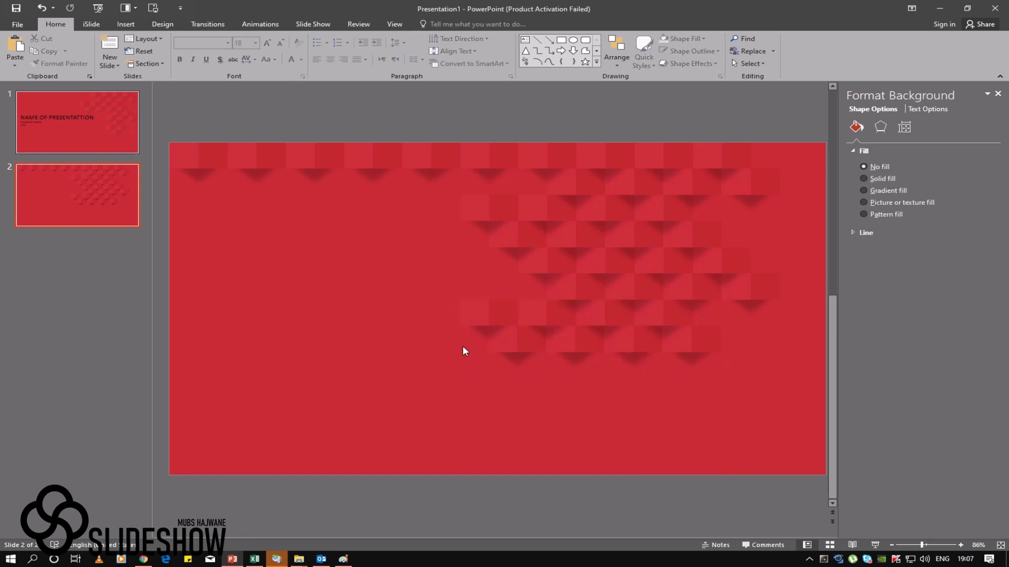
Step: Delete the four stray tile pieces, including the leftover group at lower right
left_click(503, 314)
key("Delete")
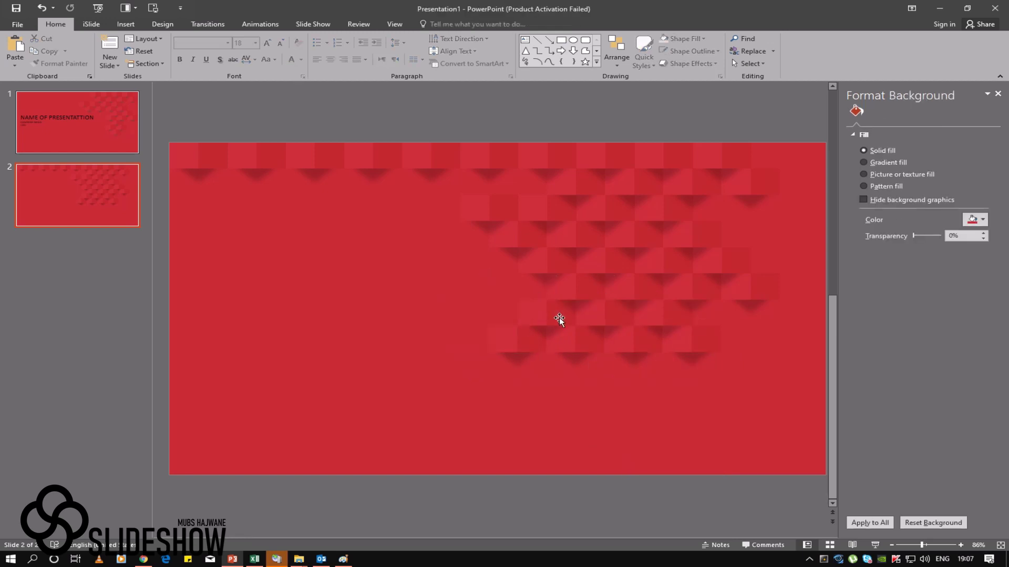
left_click(559, 317)
key("Delete")
left_click(550, 344)
key("Delete")
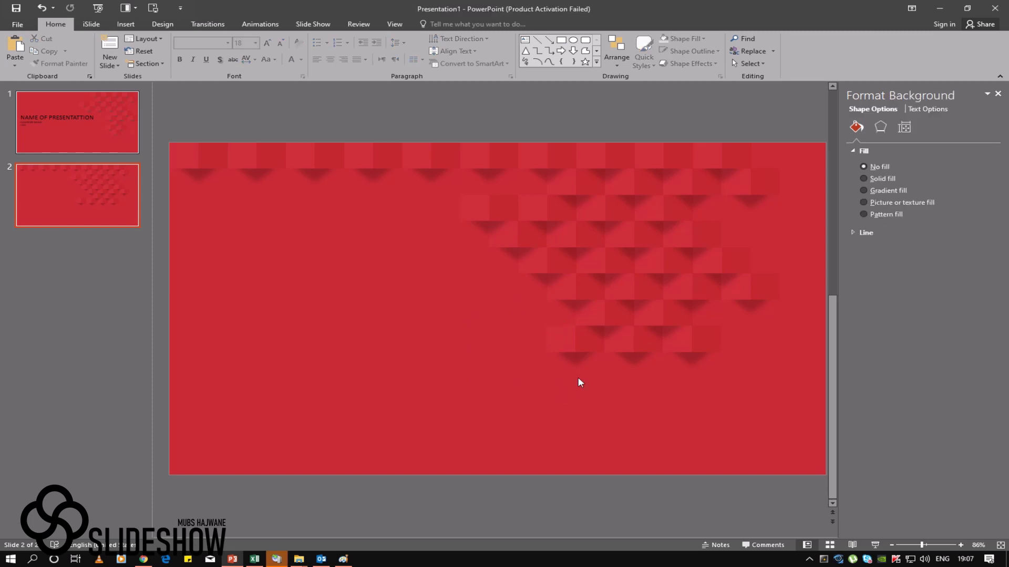
left_click(579, 349)
key("Delete")
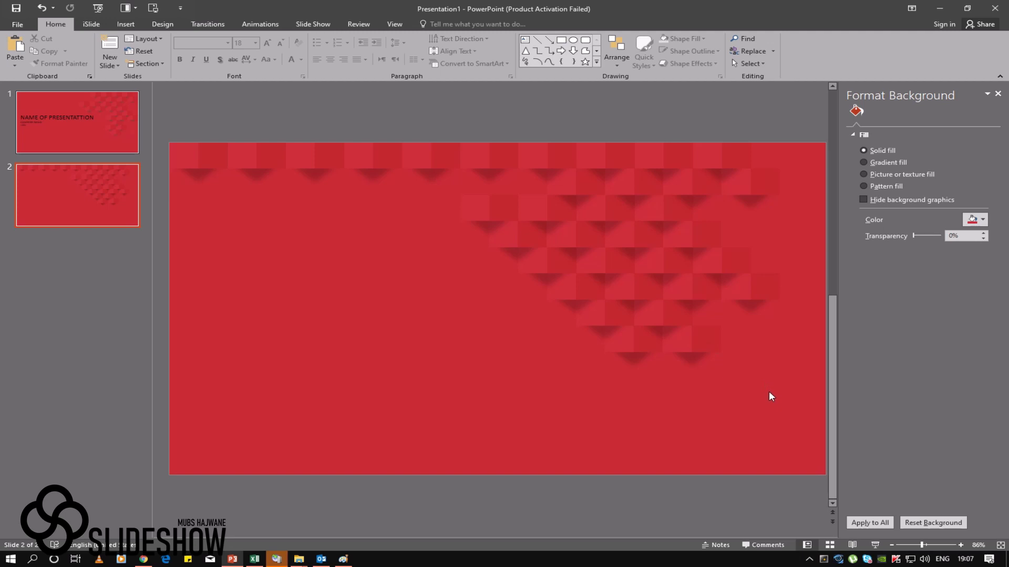
Step: Paste more tile copies, then undo the misplaced paste
key("ctrl+v")
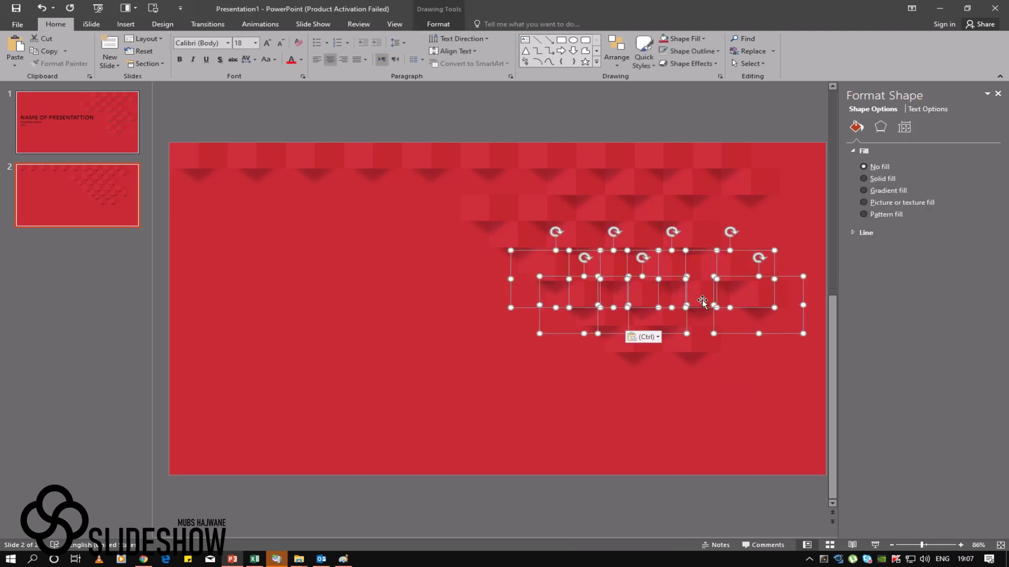
left_click(706, 386)
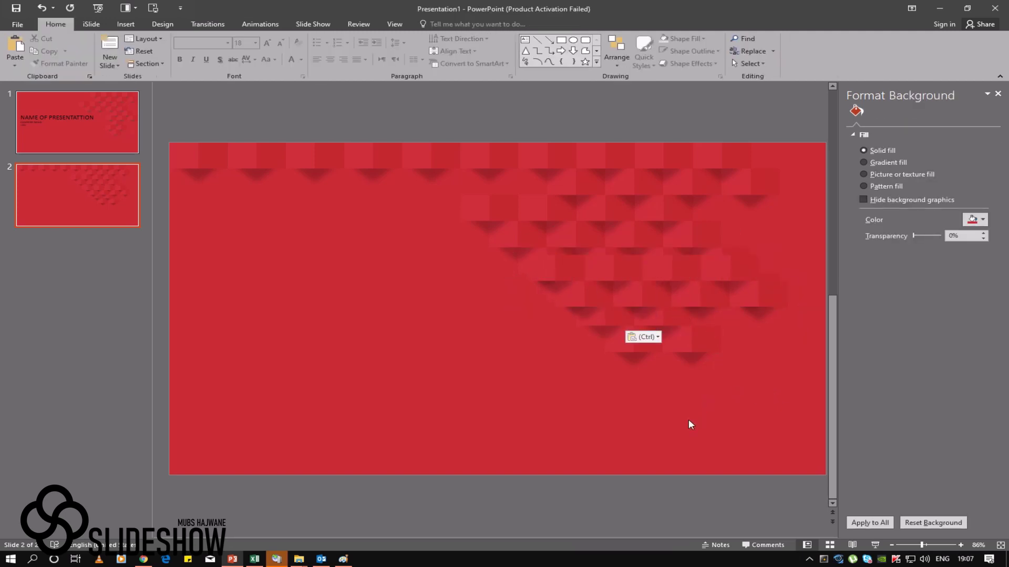
key("ctrl+z")
Step: Move a tile to form the triangle's bottom tip and send it behind the others
left_click(692, 341)
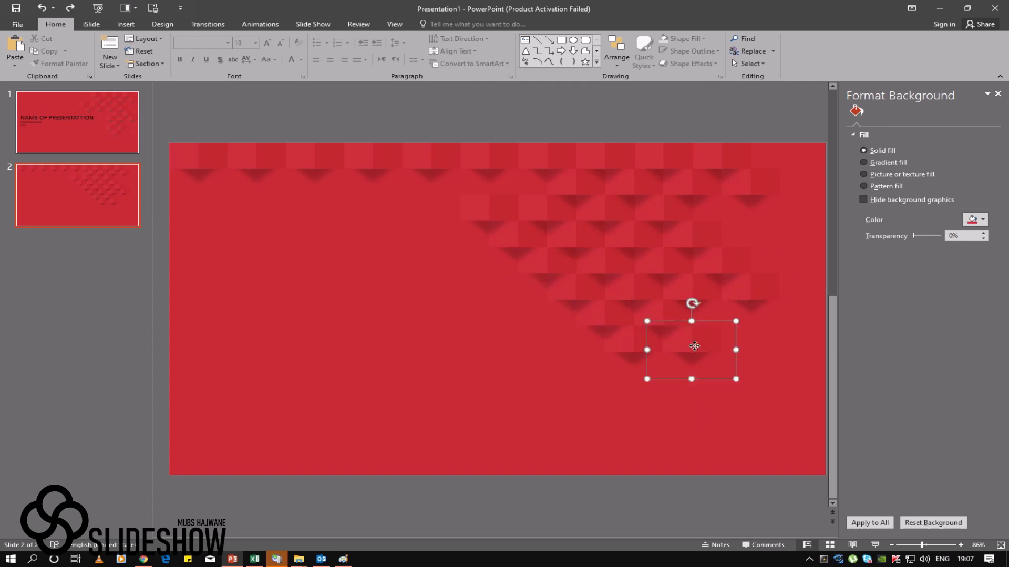
left_click_drag(698, 355, 729, 398)
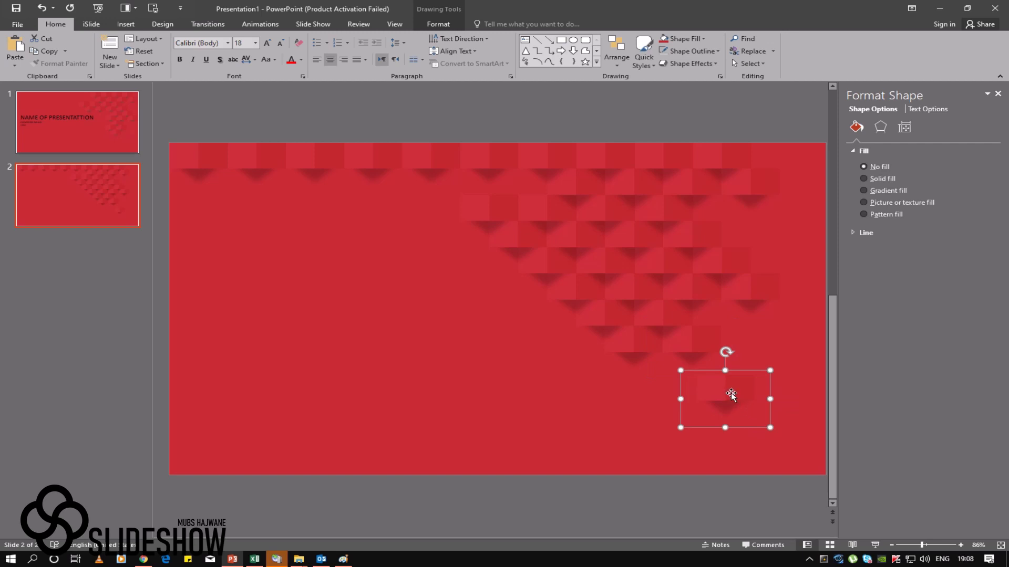
left_click_drag(737, 412, 667, 372)
right_click(667, 372)
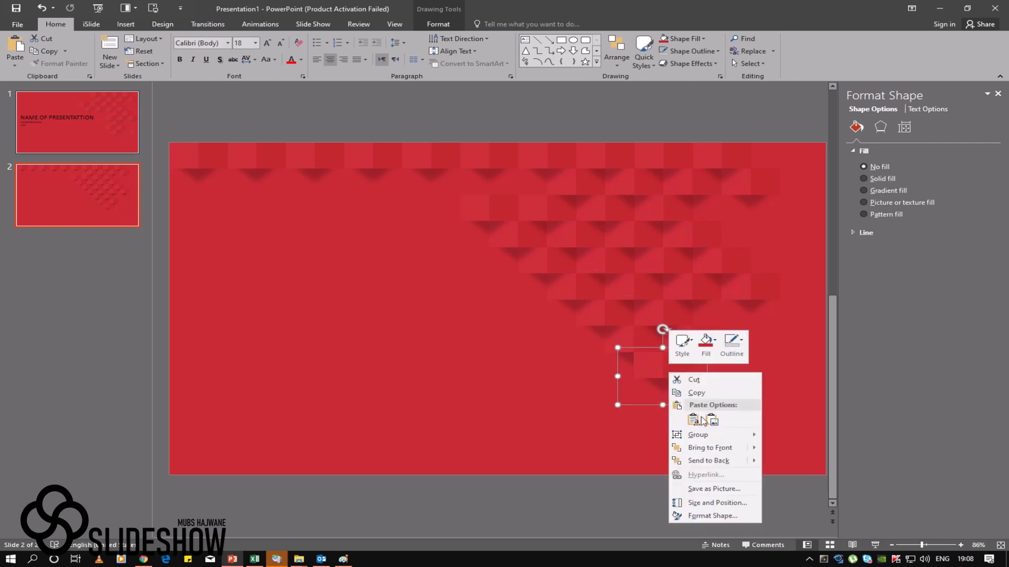
left_click(800, 462)
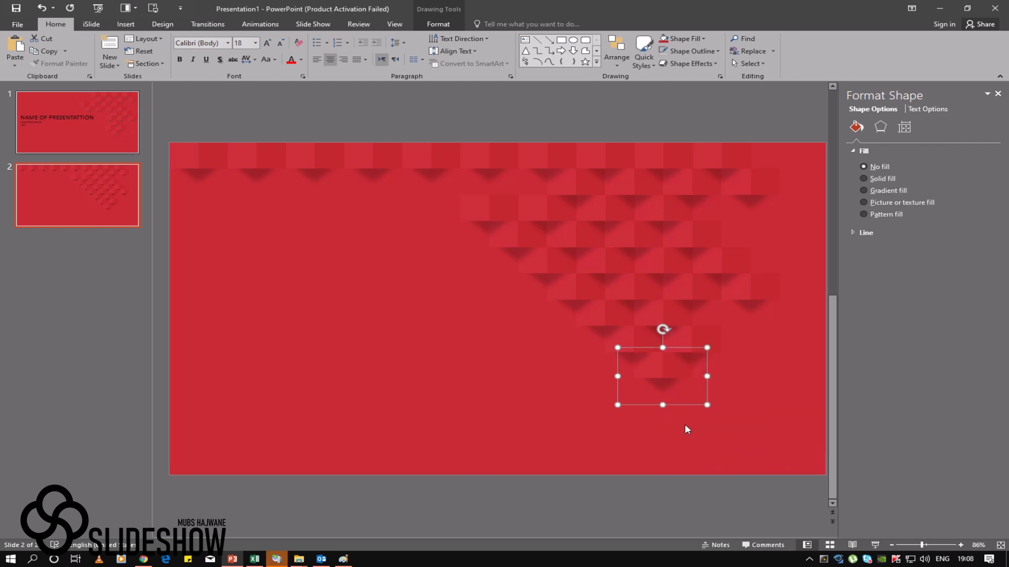
left_click(595, 440)
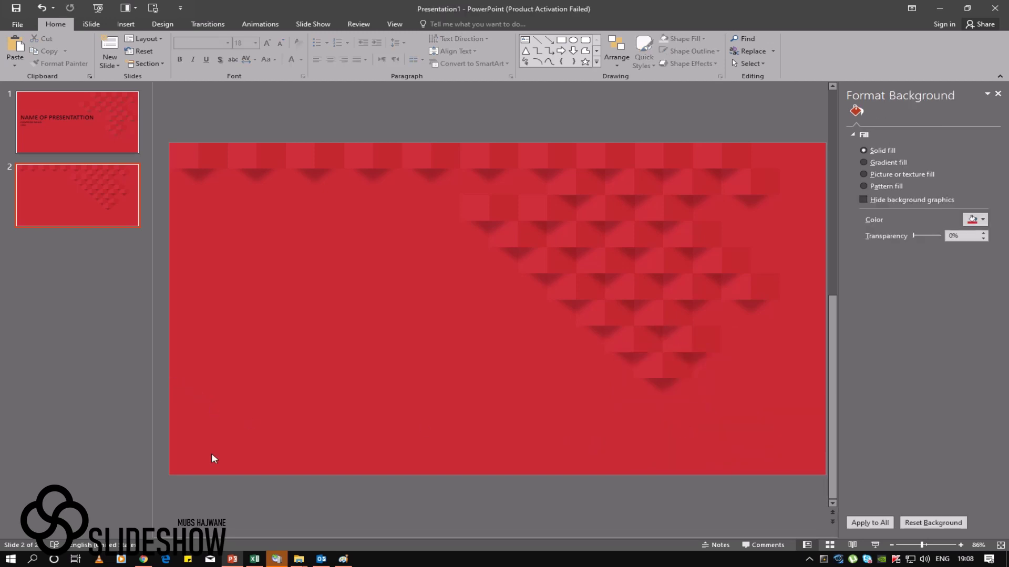
Step: Copy a top-row tile into the top-right corner and nudge it up and left to align
left_click(763, 179)
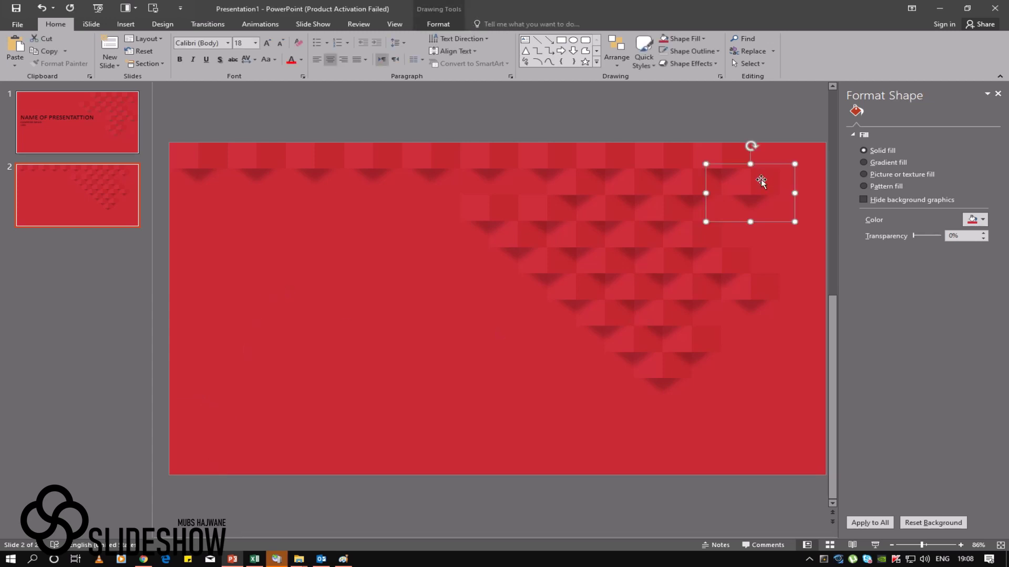
right_click(797, 156)
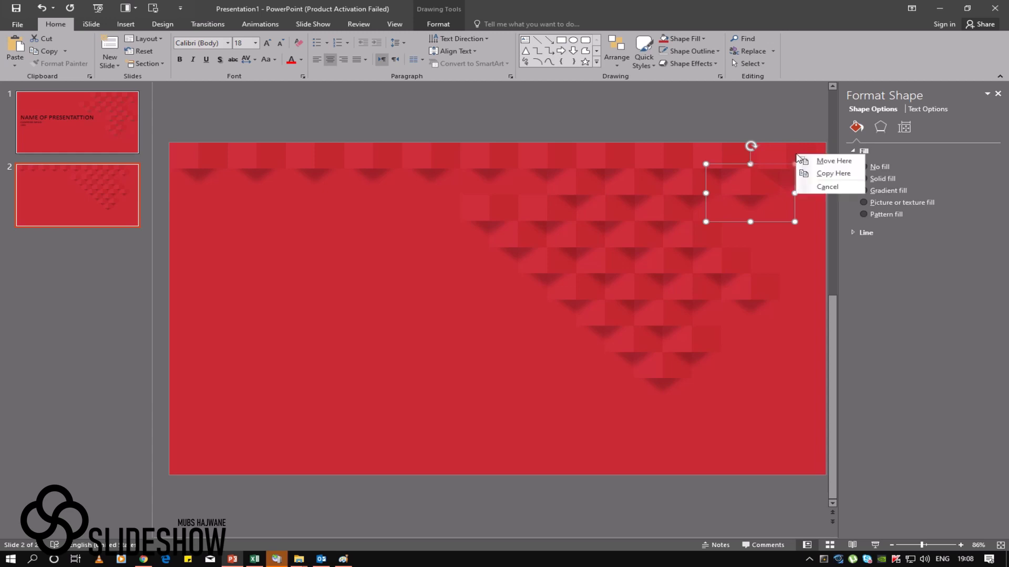
left_click(832, 174)
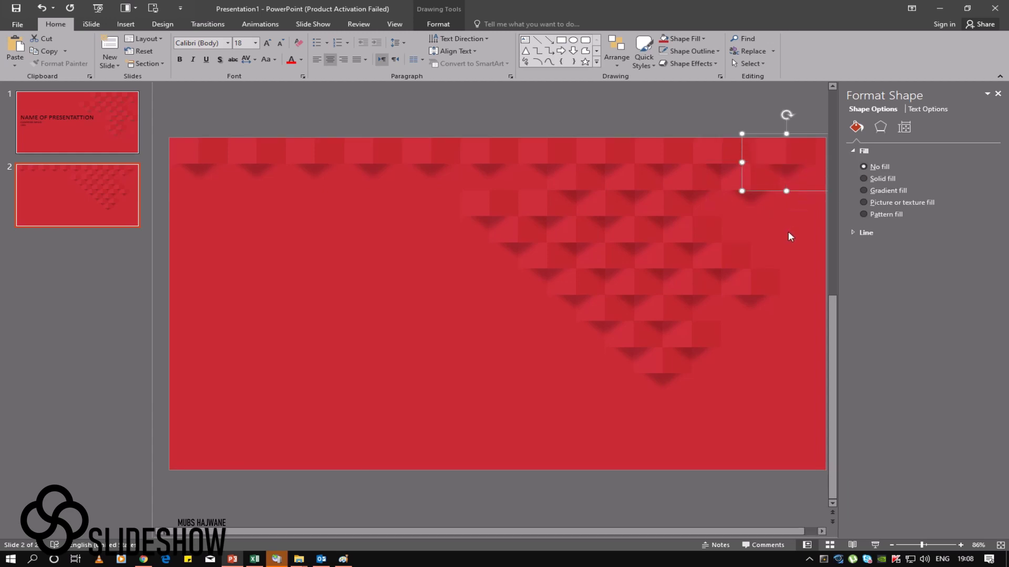
key("Left")
key("Left")
key("Left")
key("Up")
key("Left")
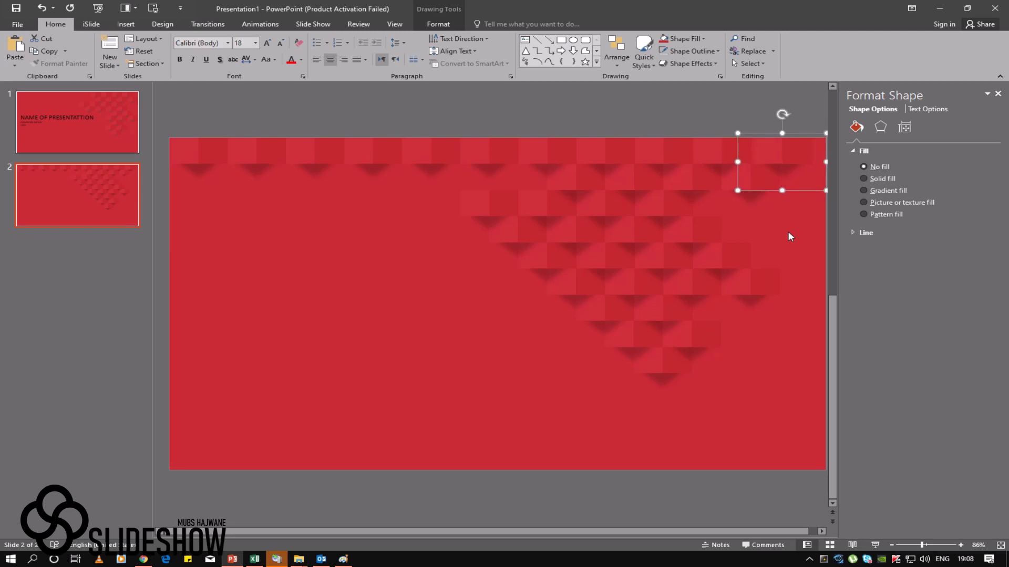
key("Left")
left_click(378, 326)
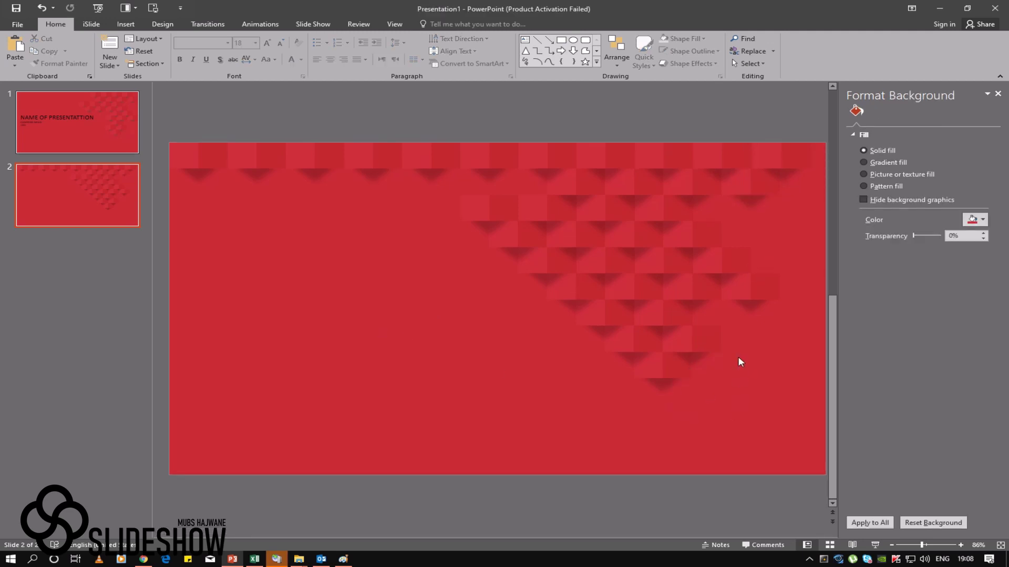
Step: Reposition a lower-right tile up within the pattern, send it to back, and return to slide 1
left_click(692, 343)
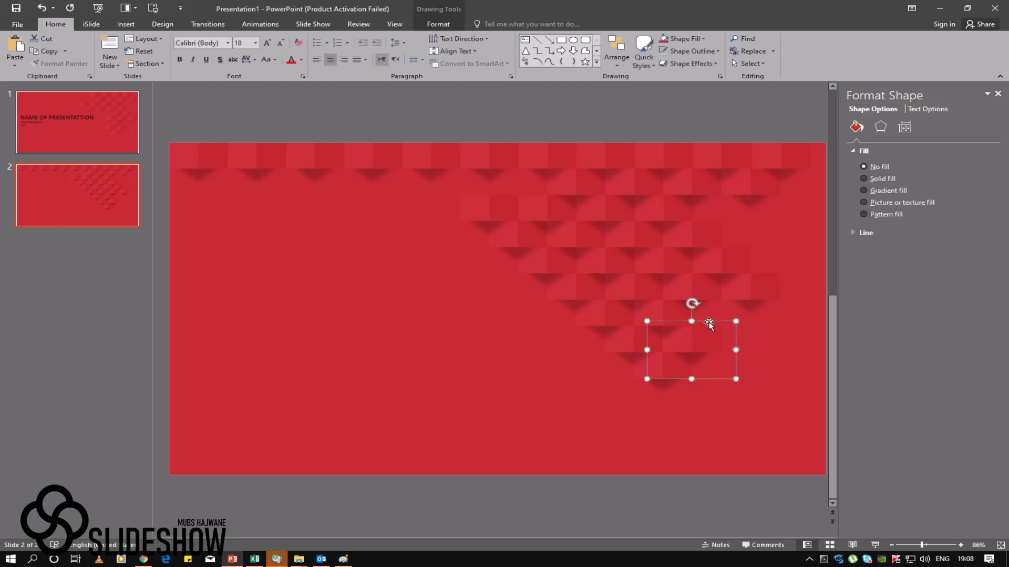
left_click_drag(738, 315, 743, 297)
left_click(762, 304)
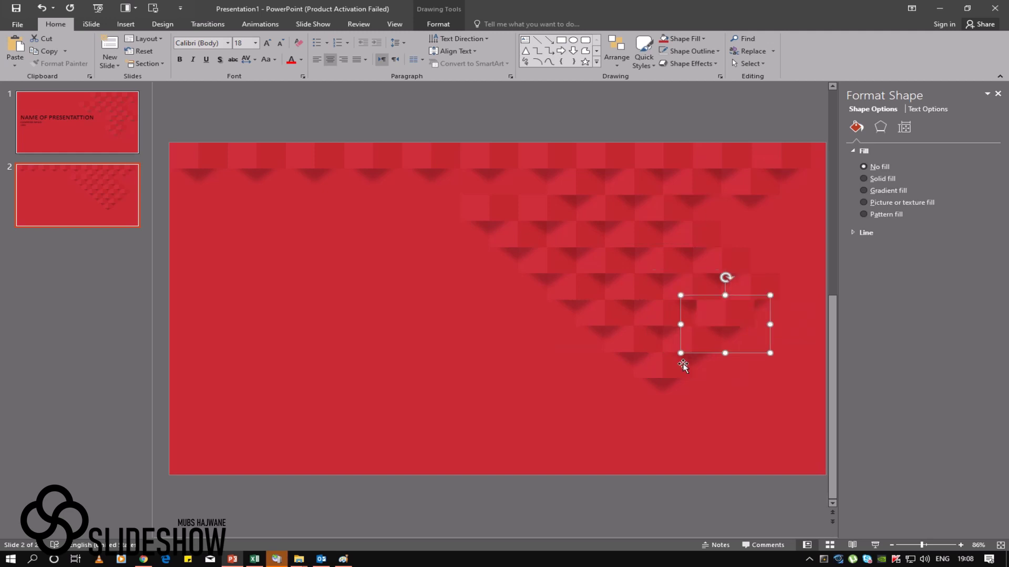
key("Left")
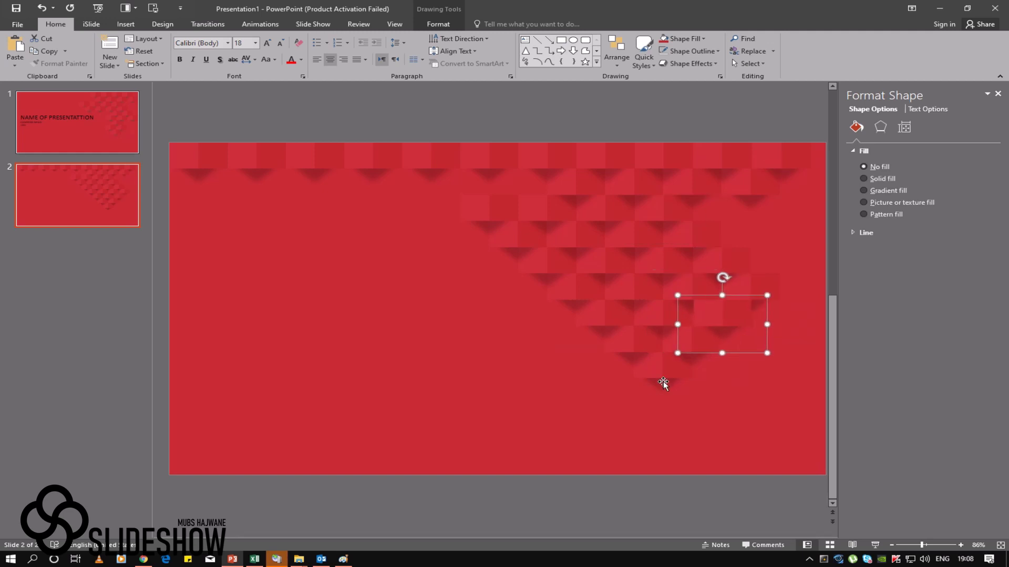
right_click(723, 313)
mouse_move(763, 399)
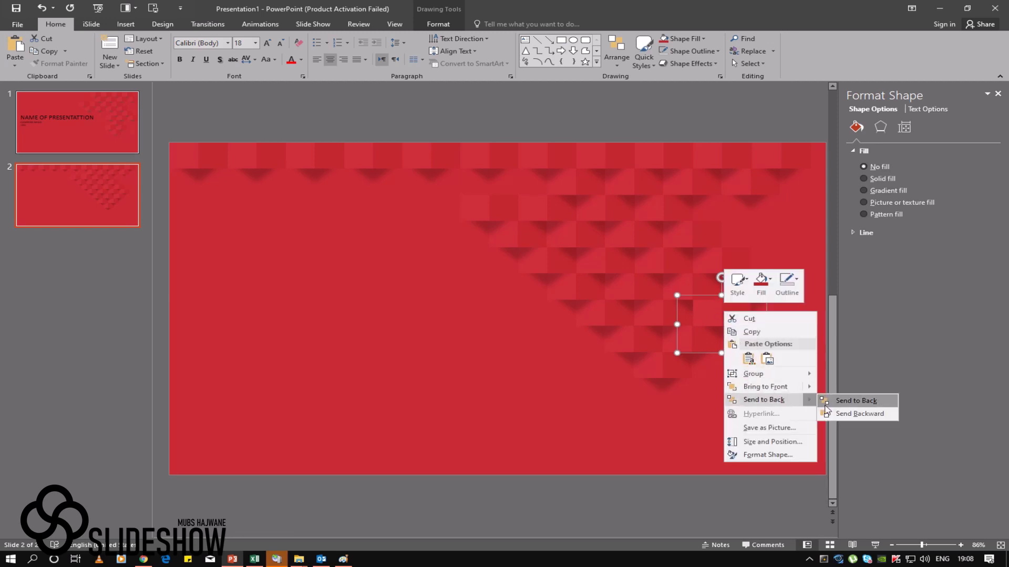
left_click(826, 408)
left_click(552, 414)
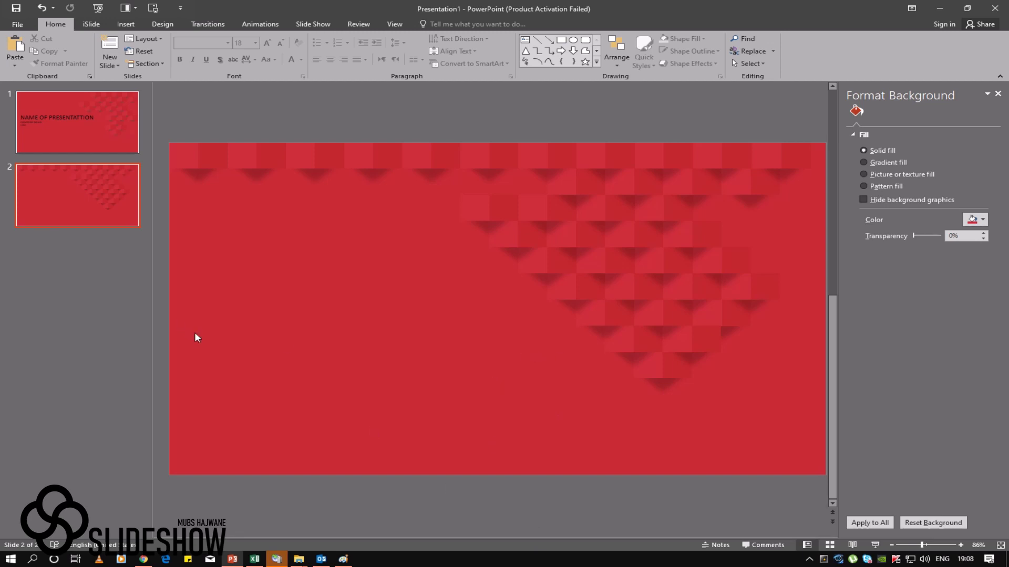
left_click(83, 139)
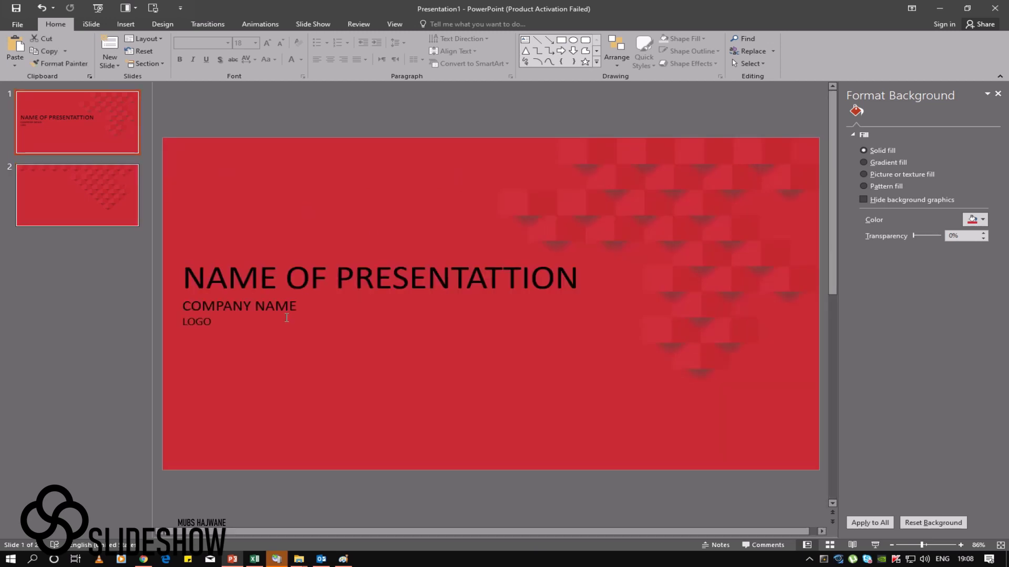
Step: Copy slide 1's title text box onto slide 2 and move it to the bottom-left
left_click(294, 286)
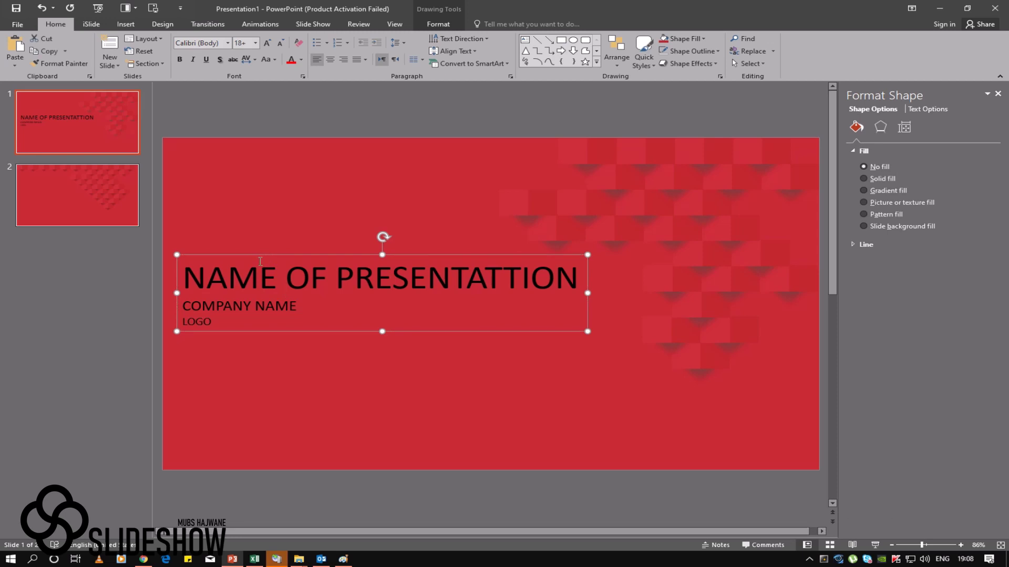
left_click(93, 200)
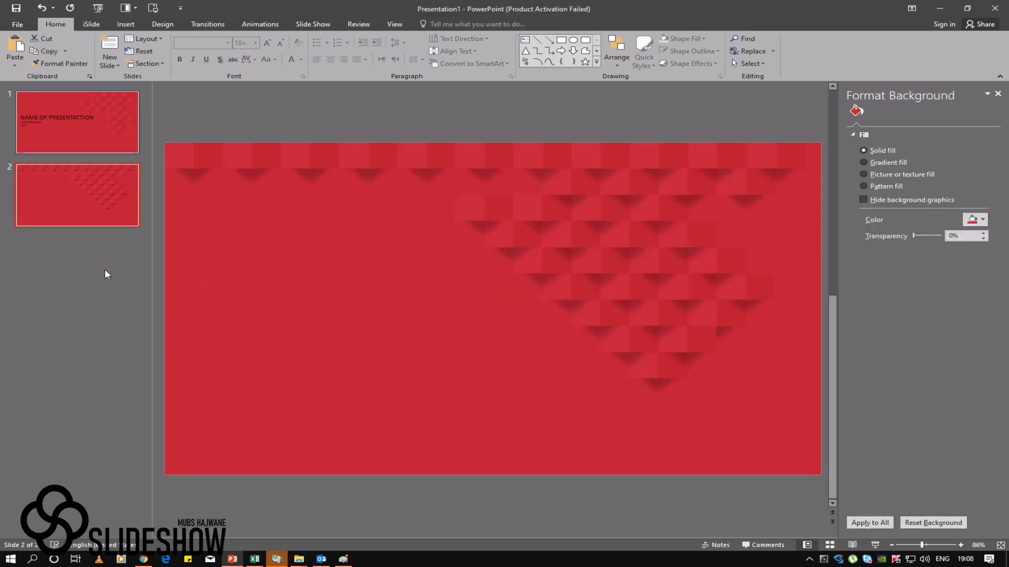
key("ctrl+v")
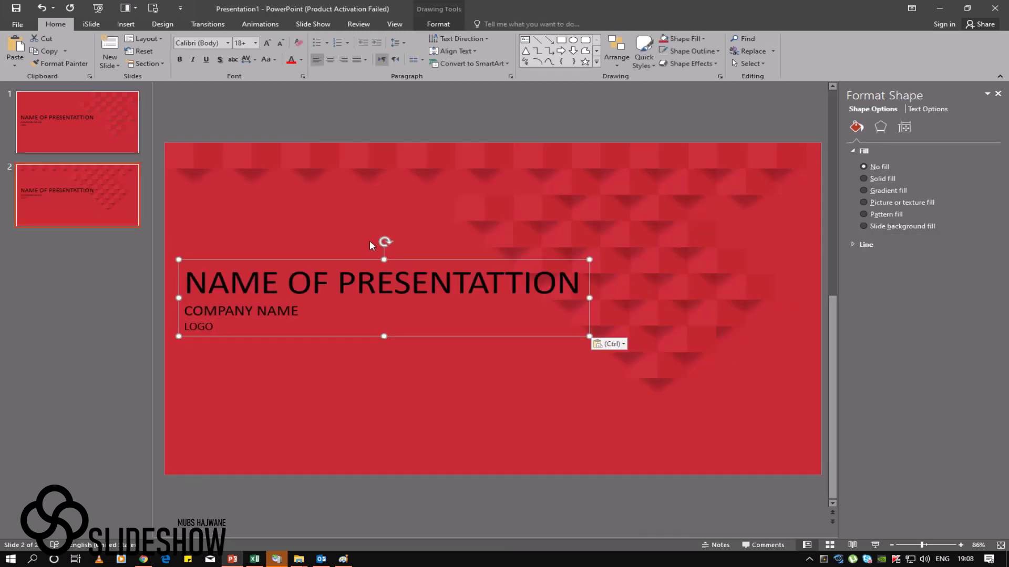
left_click_drag(362, 279, 359, 388)
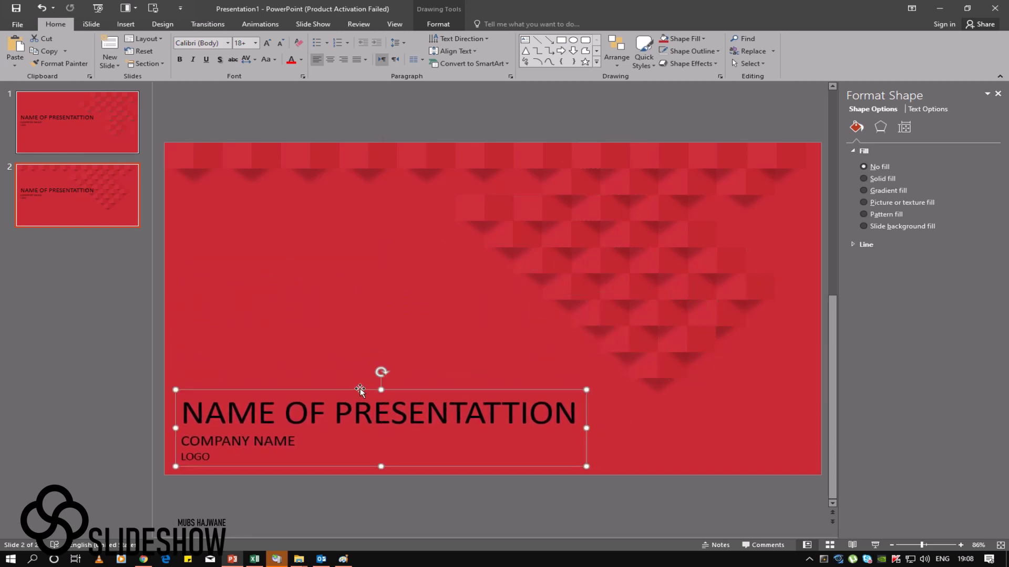
left_click(310, 319)
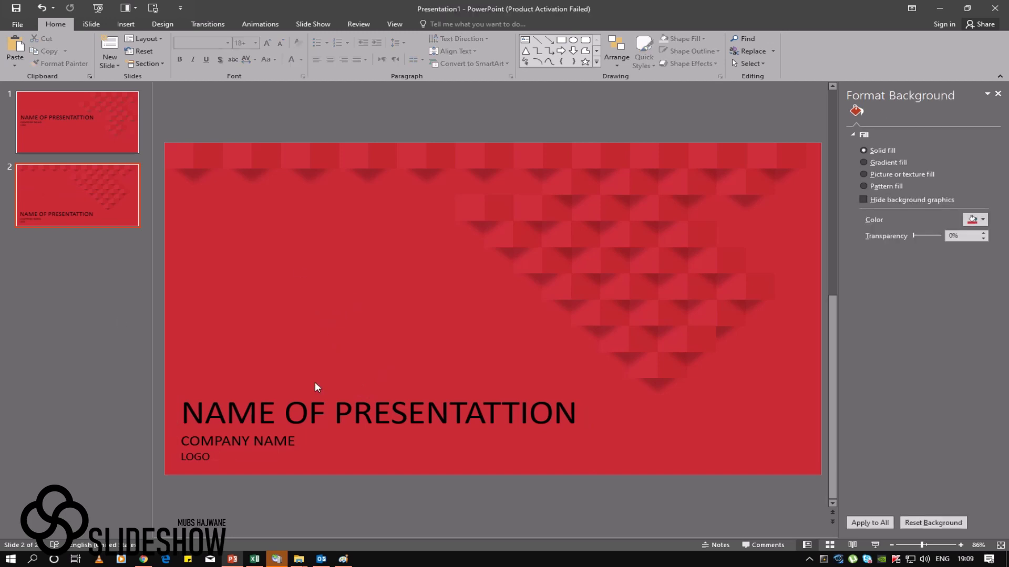